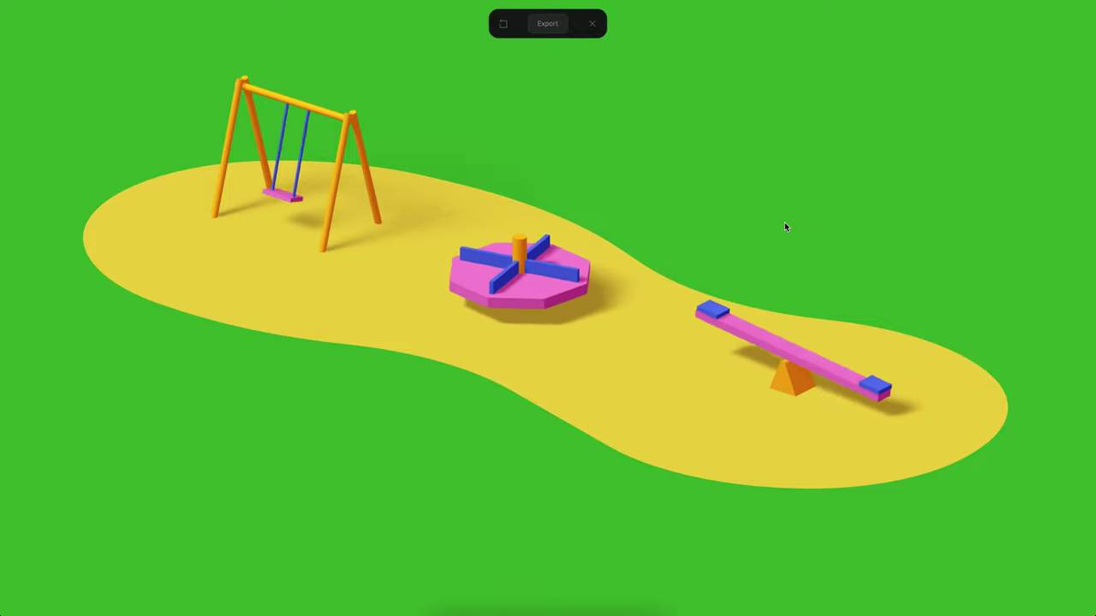
Examine the animated swing, spinning wheel and seesaw from several angles in the playing preview, and return to the editor.
left_click_drag(784, 223, 767, 292)
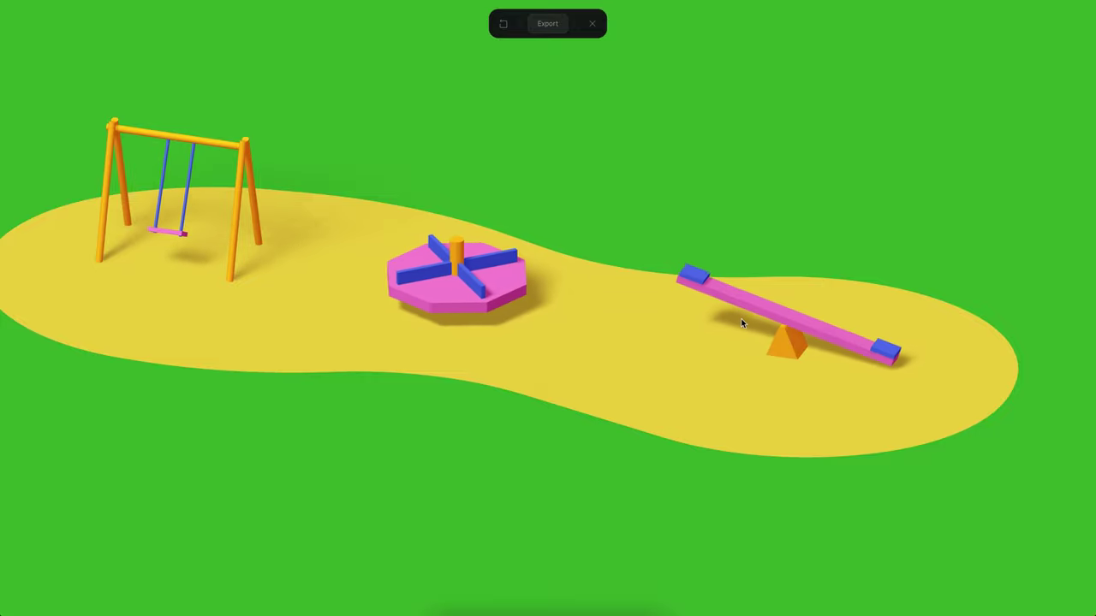
left_click_drag(648, 237, 705, 221, "alt")
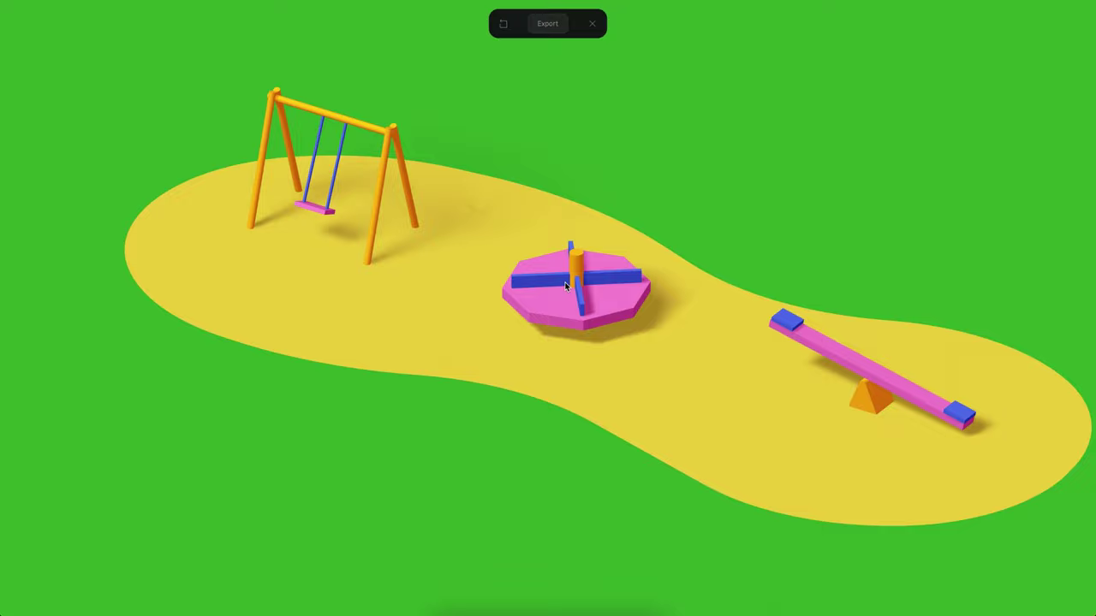
left_click_drag(566, 182, 633, 204, "alt")
scroll(552, 208, "up", 3)
left_click_drag(552, 207, 648, 233, "alt")
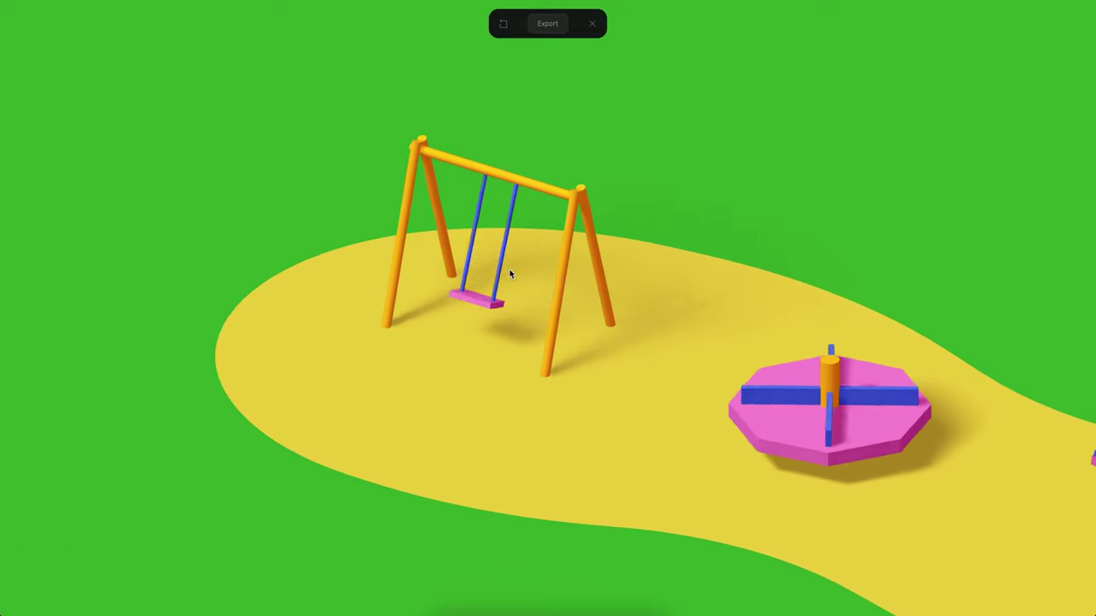
left_click_drag(665, 195, 670, 208, "alt")
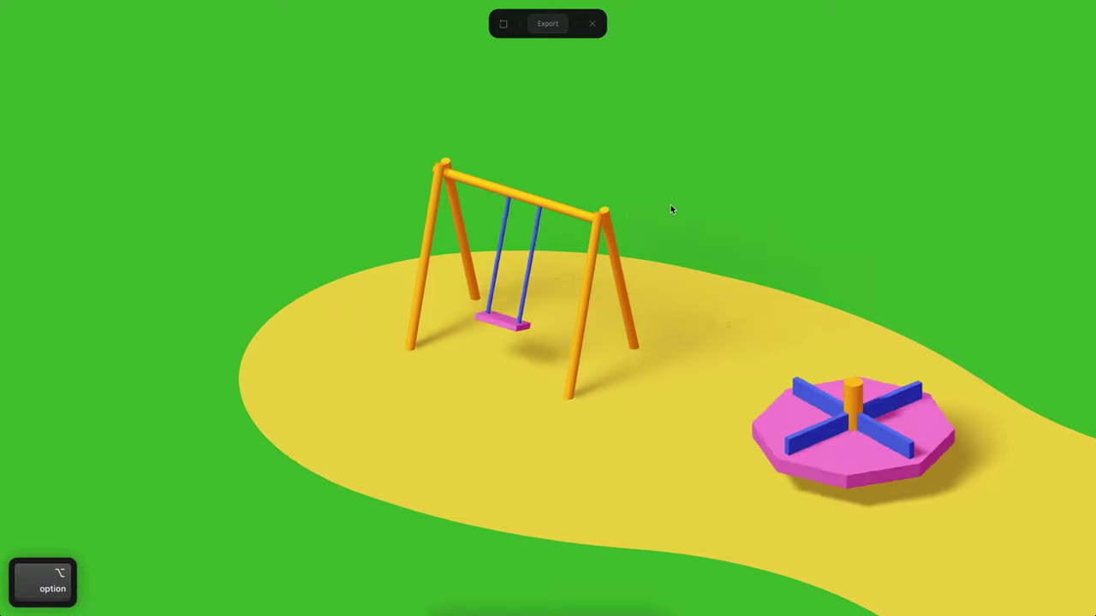
key("ctrl+s")
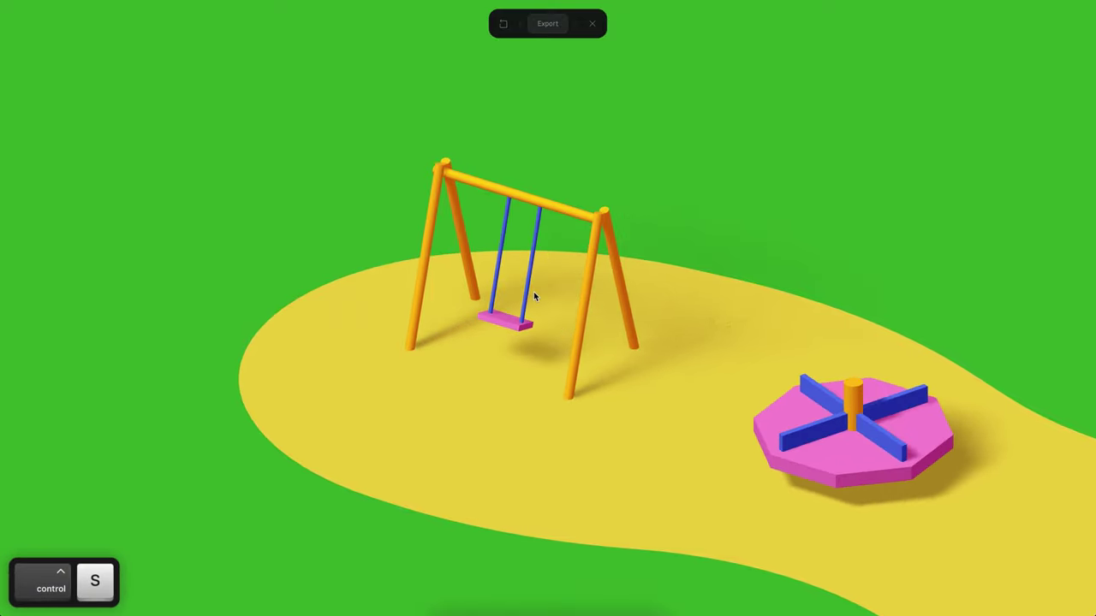
left_click_drag(577, 245, 529, 224, "alt")
scroll(529, 224, "down", 5)
scroll(593, 260, "up", 2)
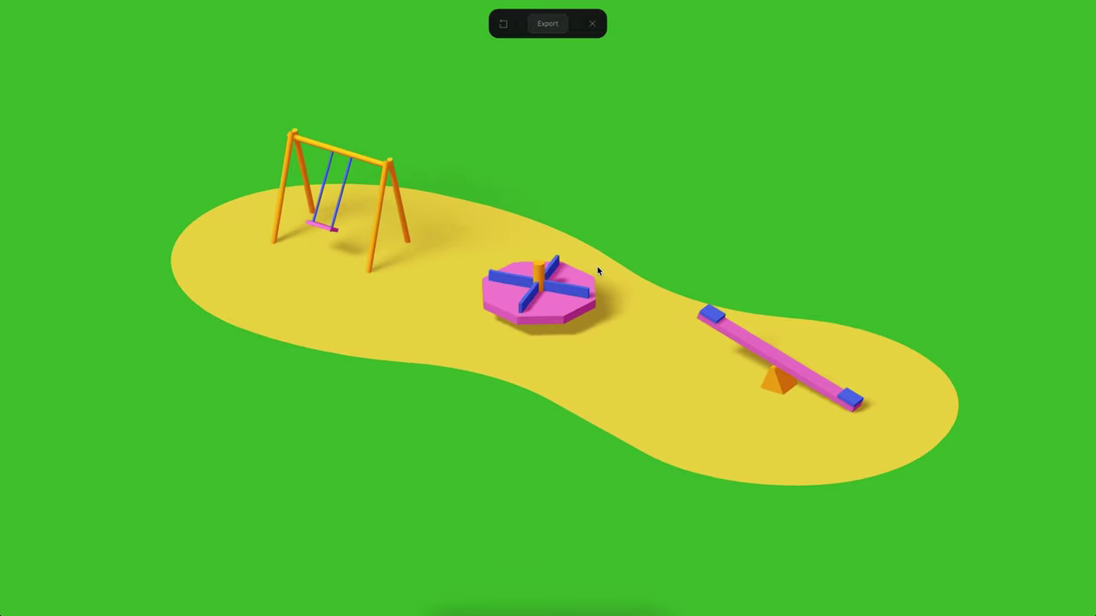
scroll(616, 266, "up", 3)
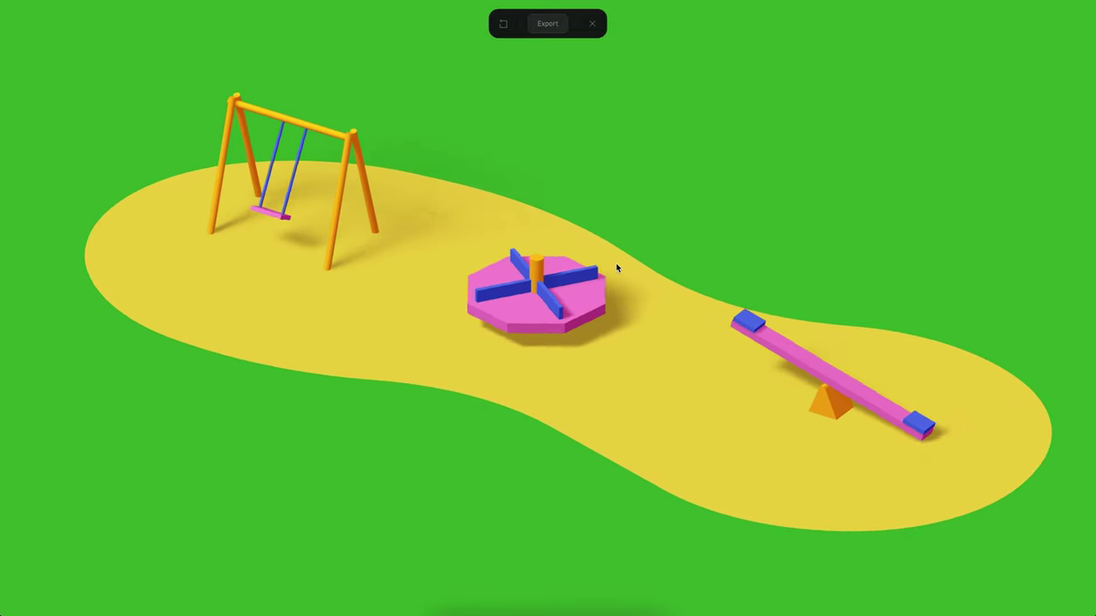
key("Escape")
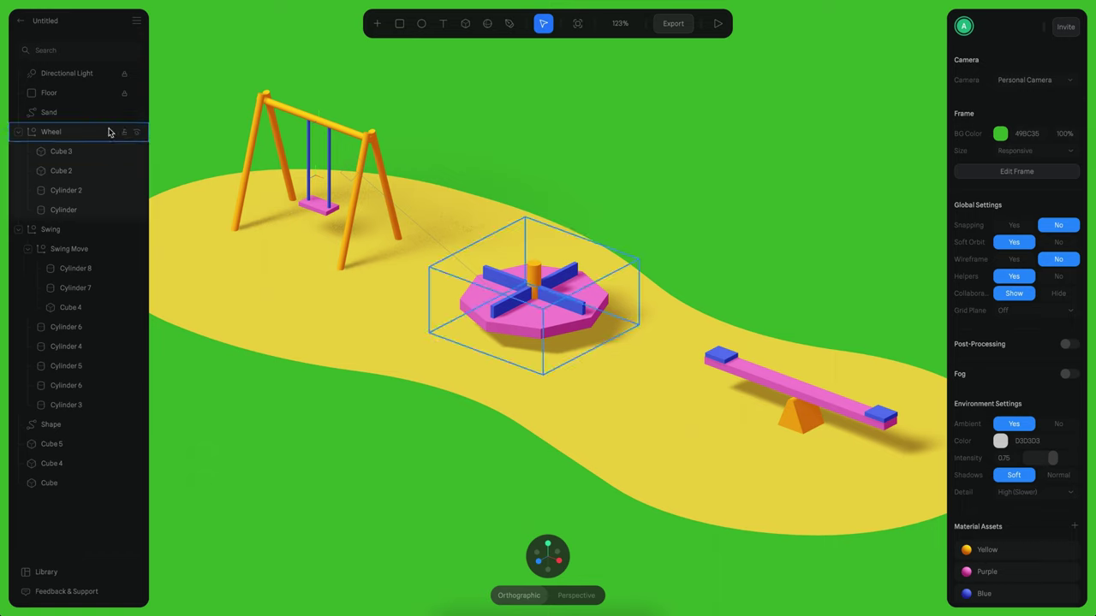
Inspect the size and material settings of the Floor object against the whole scene.
left_click(66, 93)
scroll(615, 214, "down", 8, "alt")
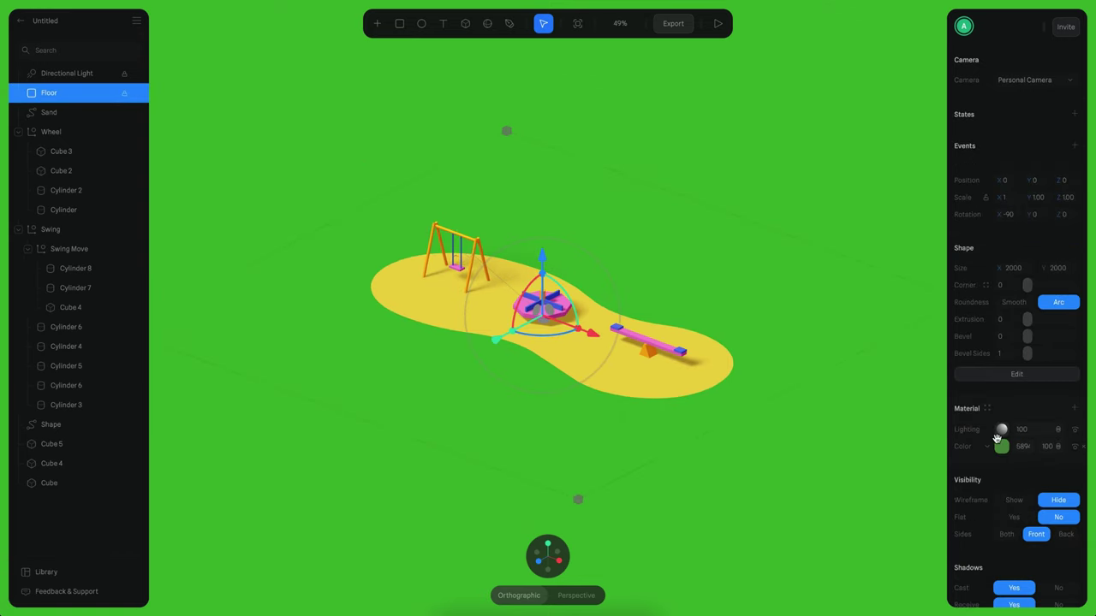
left_click(933, 128)
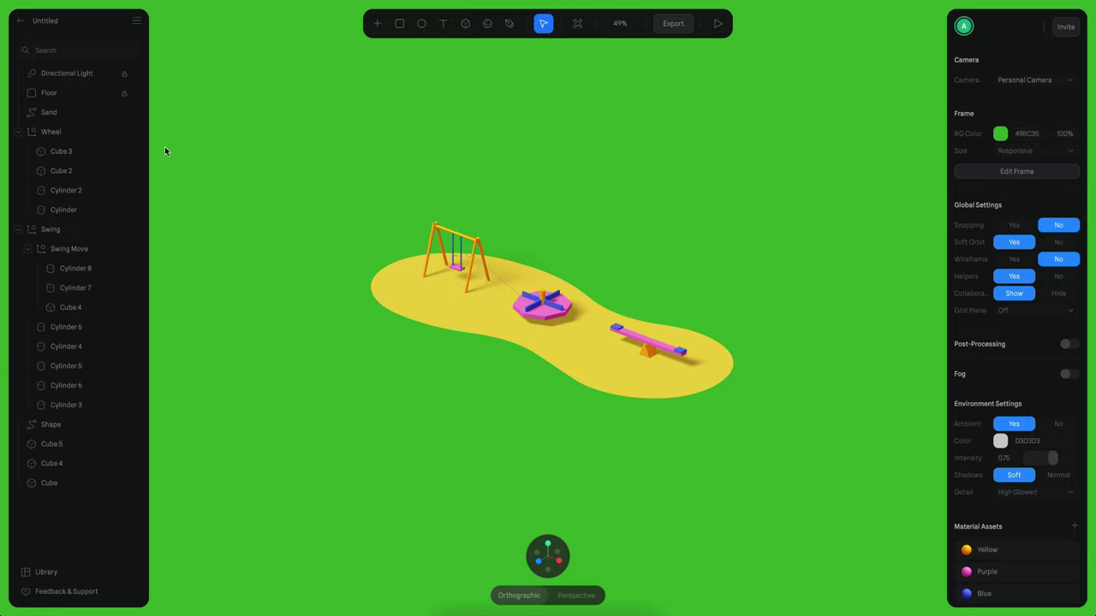
Inspect the Sand shape's path points and corner setting in its edit mode, and deselect it.
left_click(49, 112)
scroll(607, 327, "up", 7, "alt")
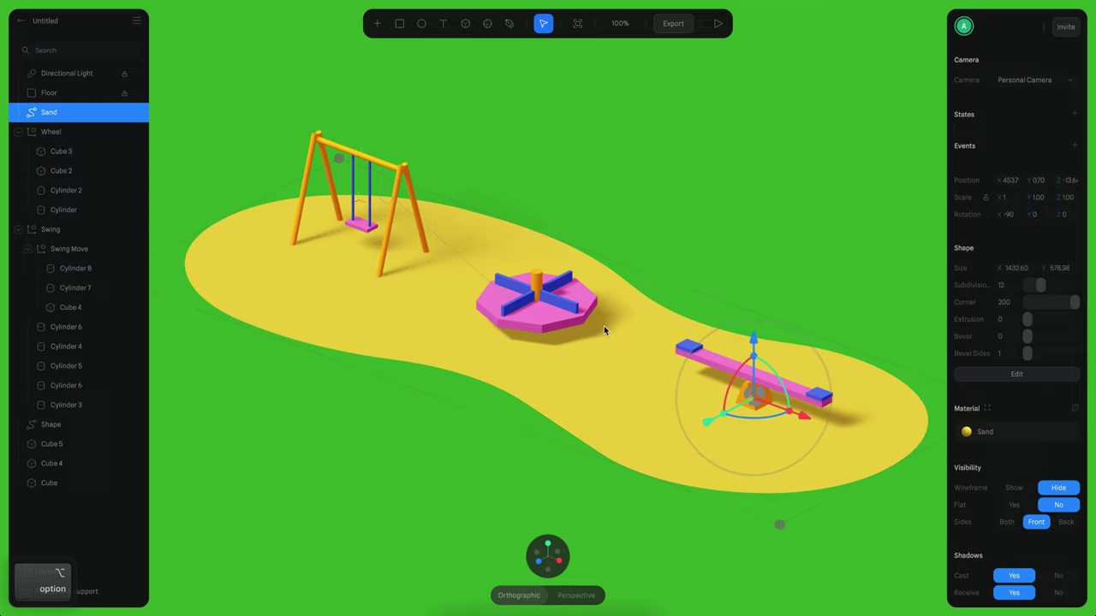
double_click(579, 372)
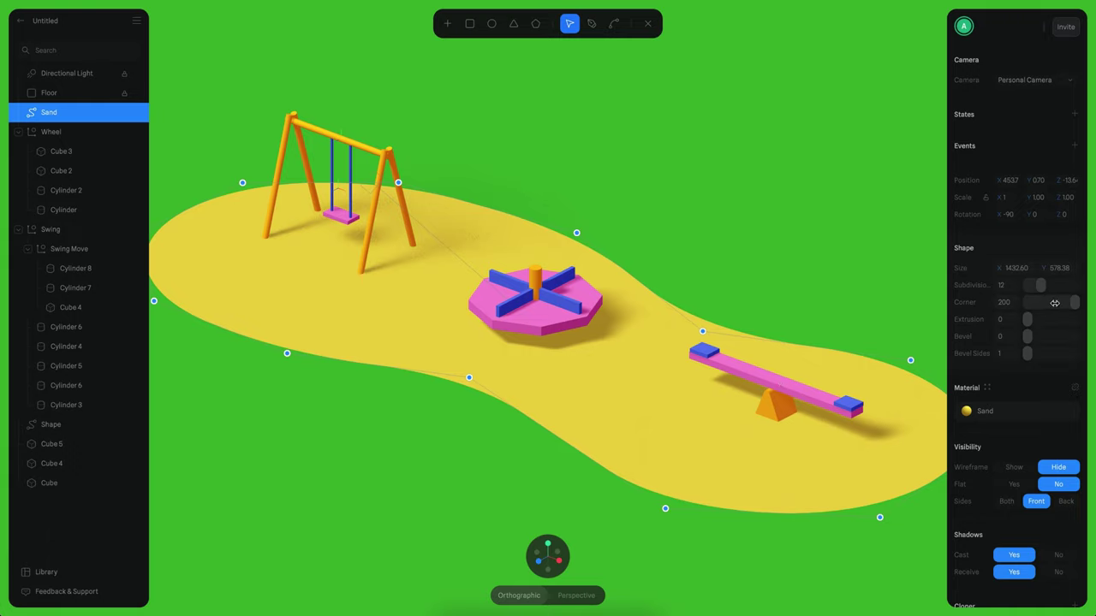
left_click_drag(1055, 303, 1087, 305)
scroll(761, 343, "down", 4, "alt")
key("Escape")
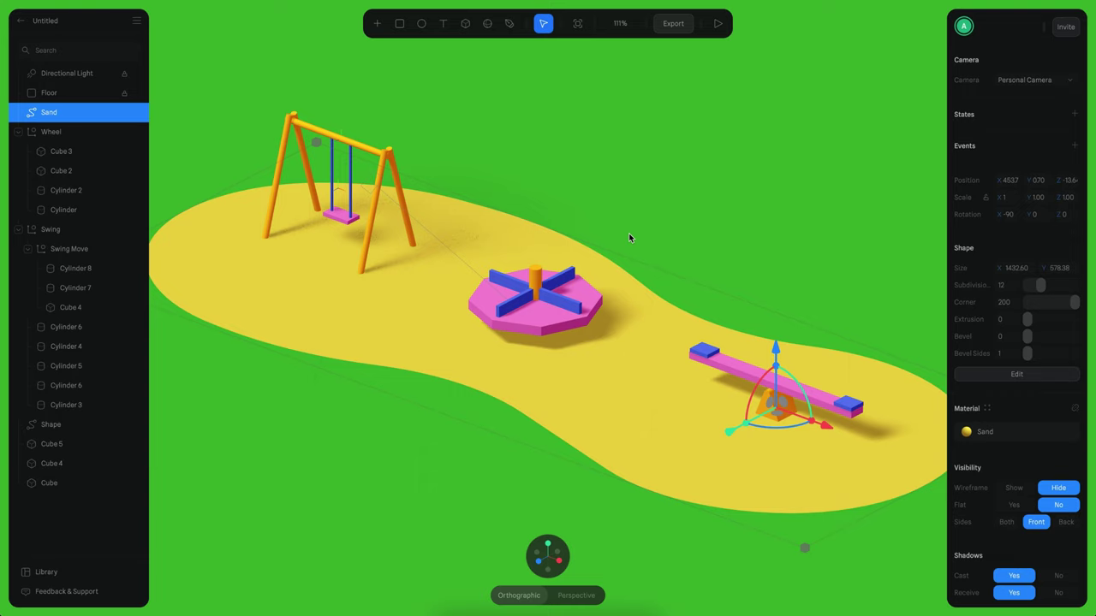
left_click(722, 214)
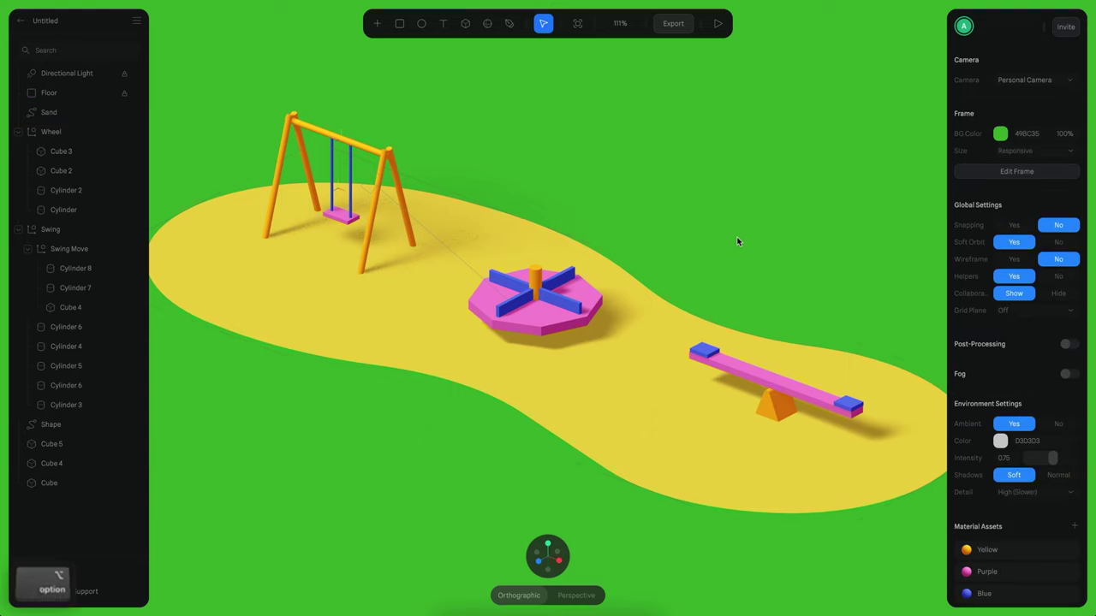
Try rotating the pink seesaw plank alone about its Z axis and undo the rotation.
left_click_drag(736, 236, 671, 193, "alt")
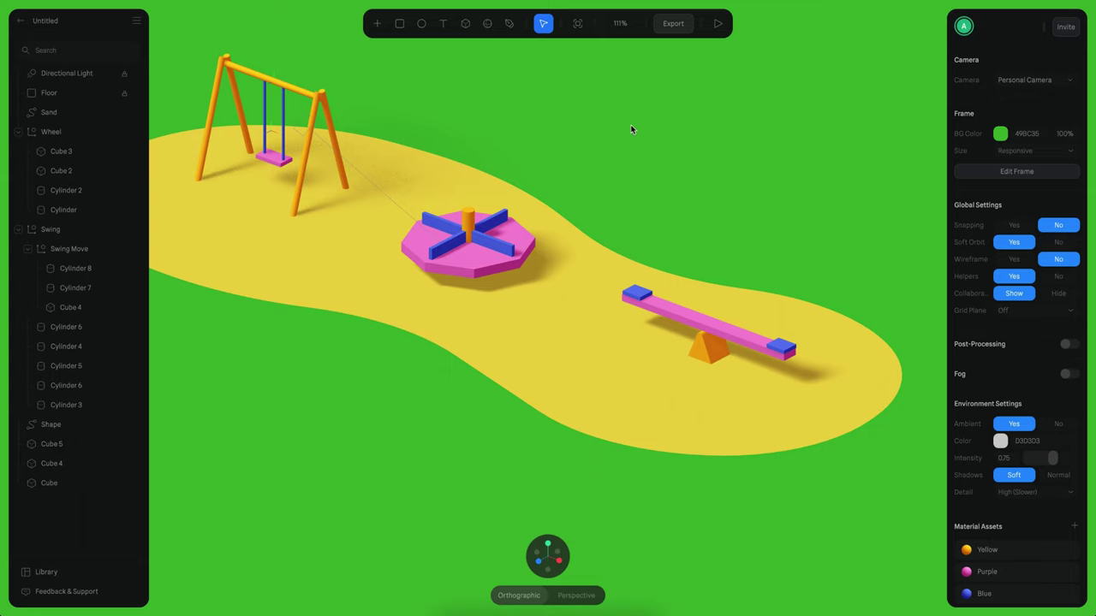
left_click_drag(772, 221, 652, 205, "alt")
scroll(652, 202, "up", 10)
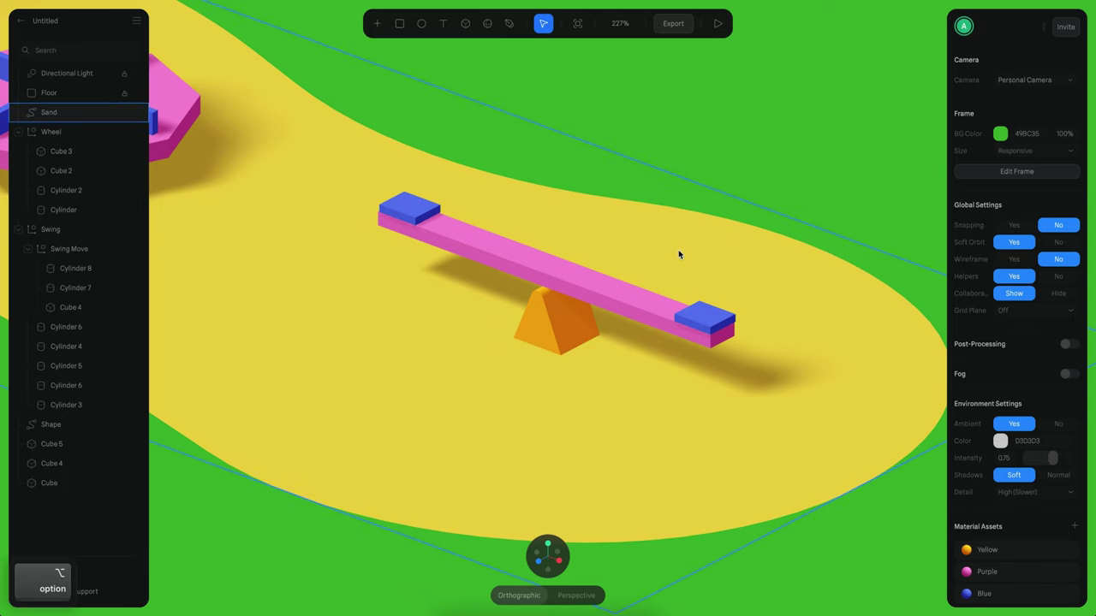
scroll(676, 252, "up", 4, "alt")
scroll(676, 253, "up", 2)
left_click(587, 254)
scroll(582, 243, "up", 2)
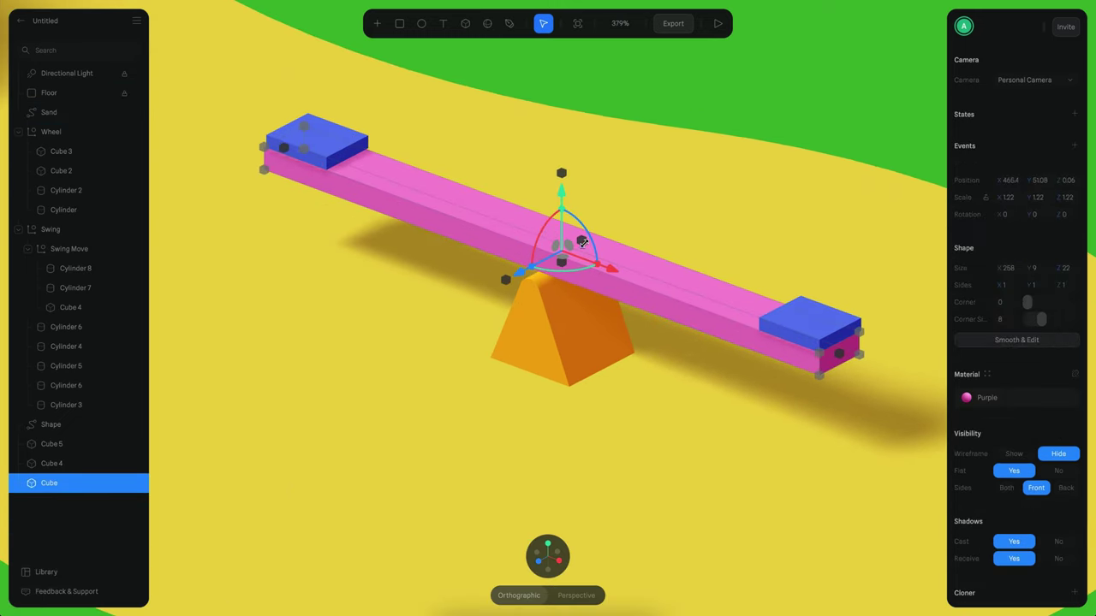
mouse_move(582, 225)
left_mouse_down()
mouse_move(588, 241)
mouse_move(572, 217)
left_mouse_up()
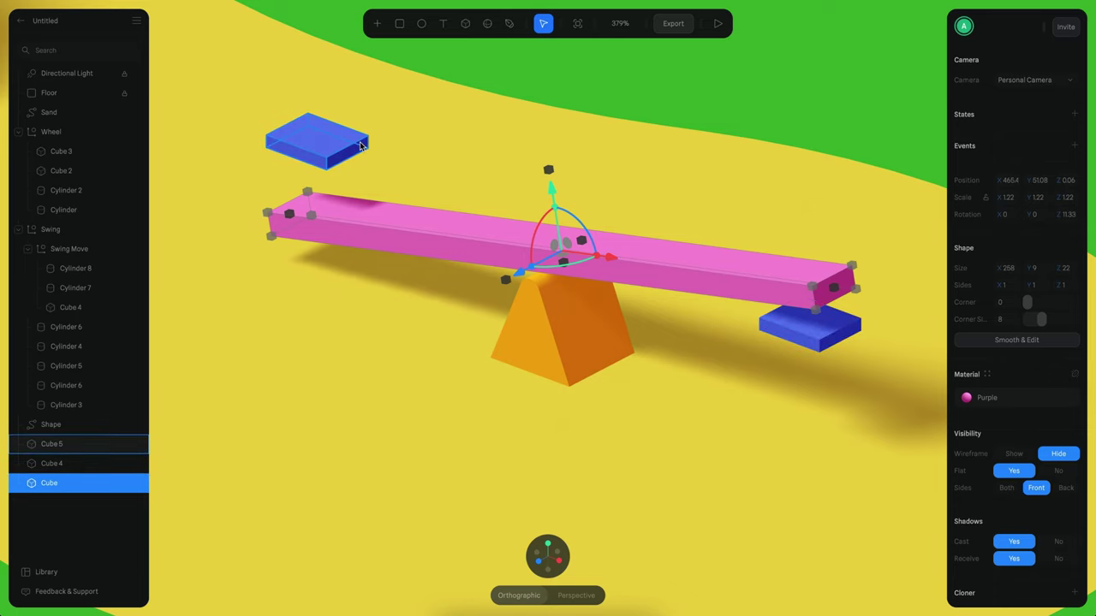
key("super+z")
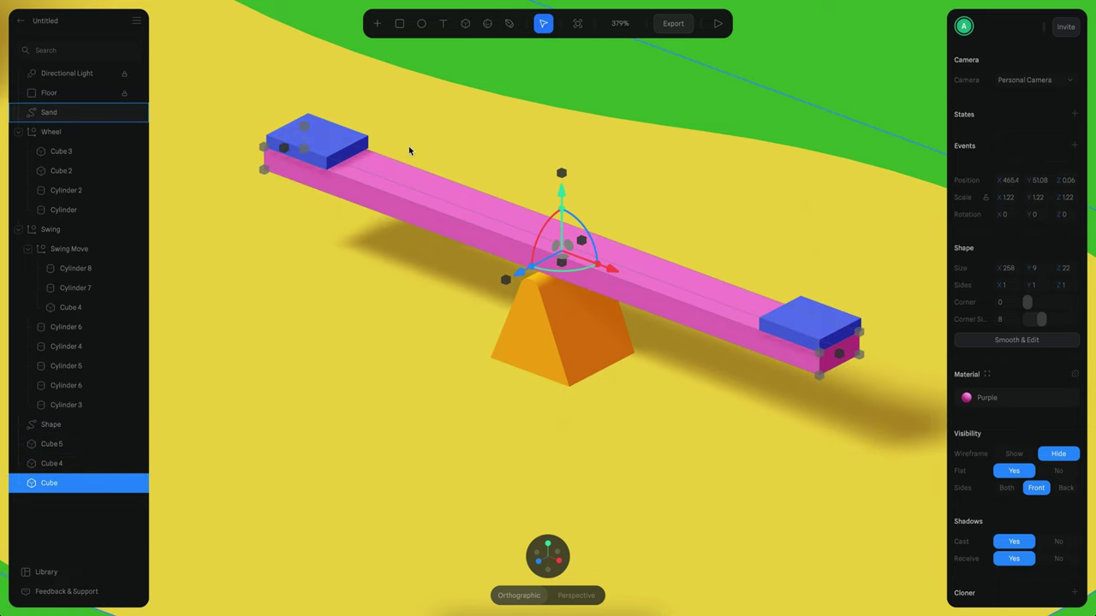
Group the pink plank with both blue seats and name the group Seesaw.
left_click(339, 131)
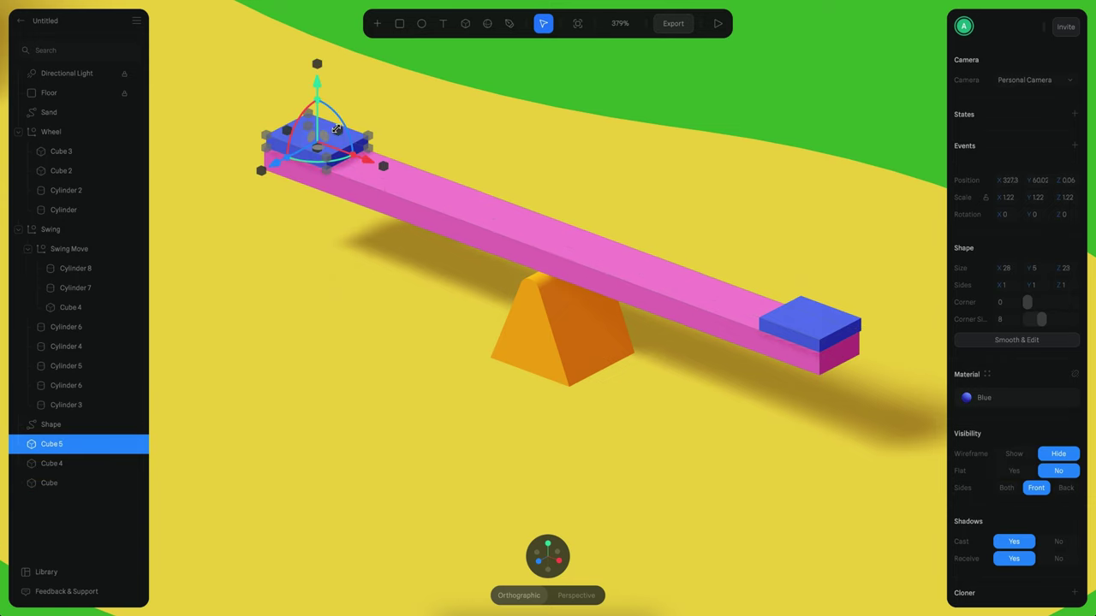
left_click(502, 211, "shift")
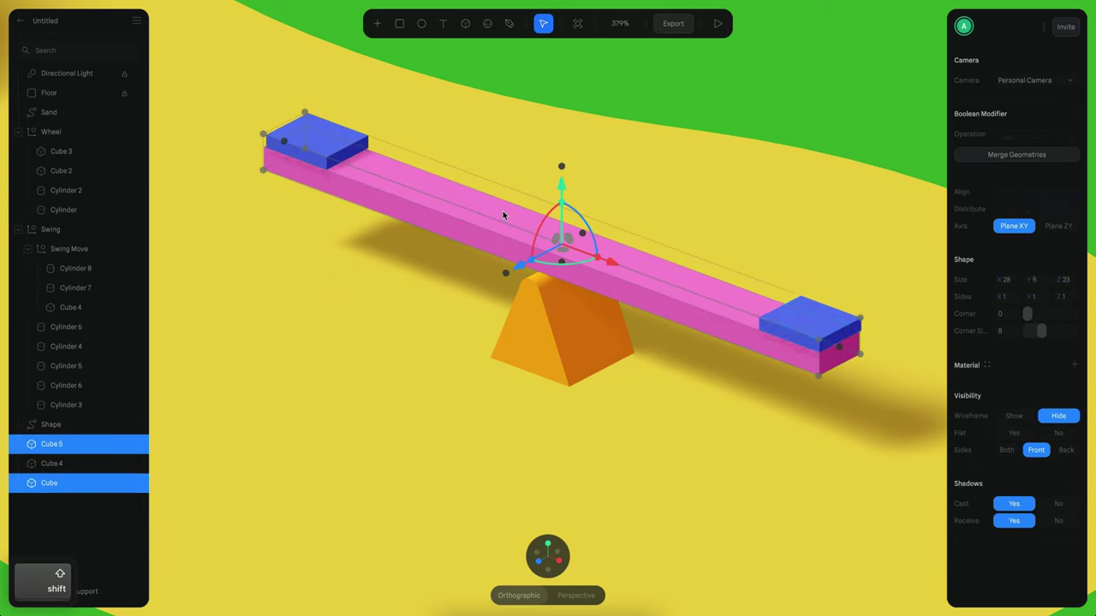
left_click(813, 321, "shift")
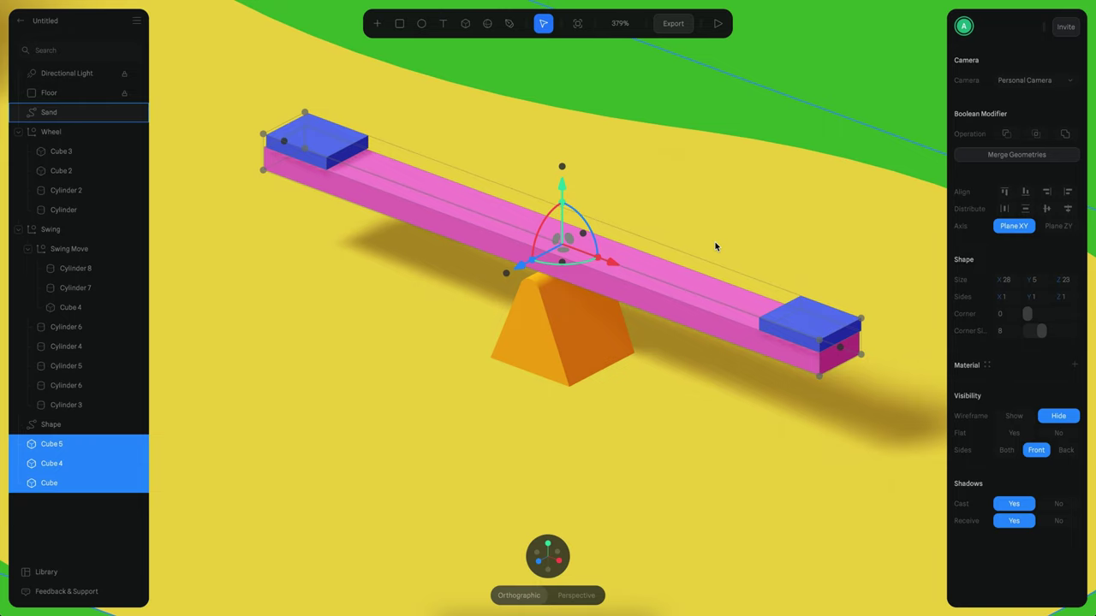
key("super+g")
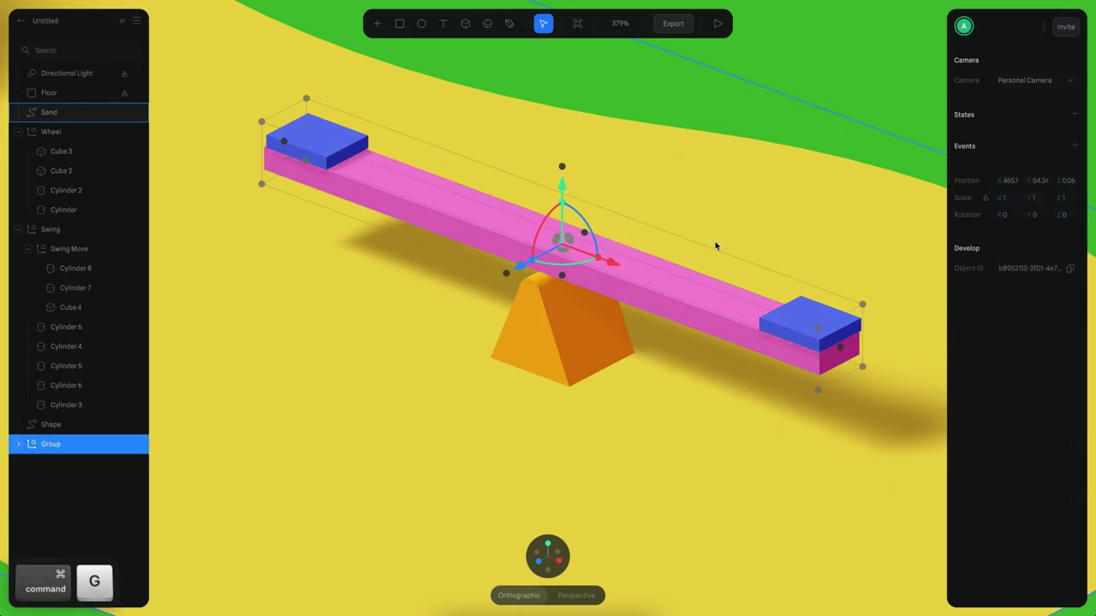
key("Return")
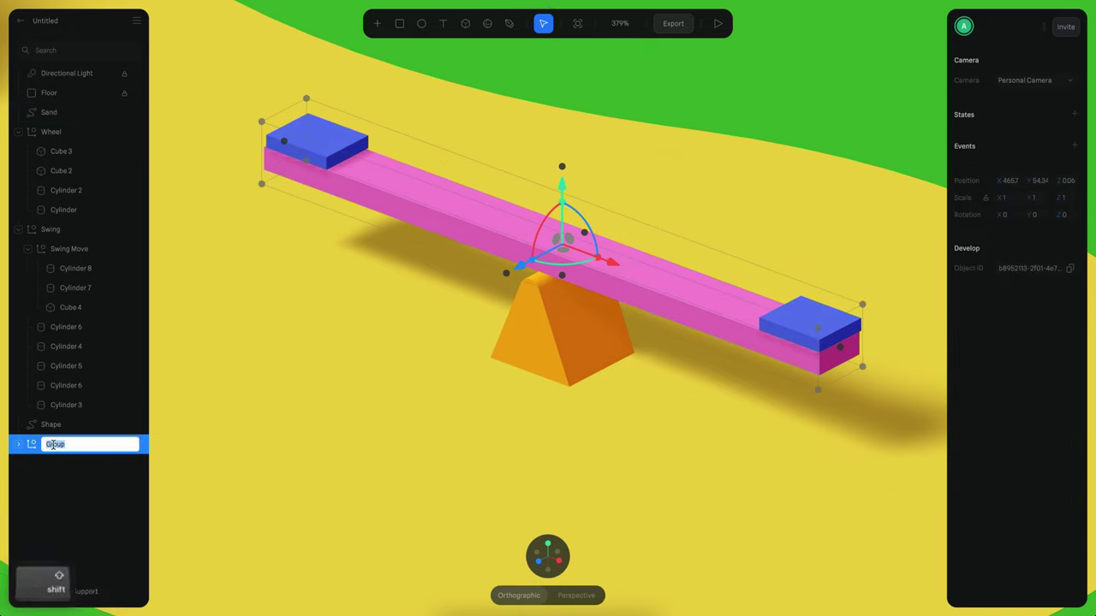
type("See")
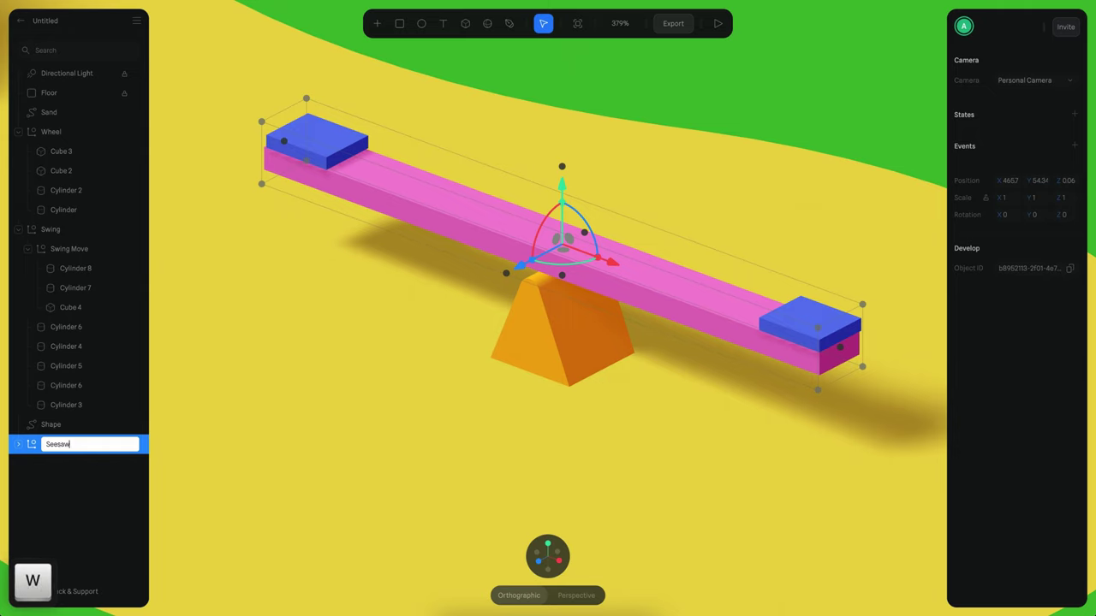
type("saw")
key("Return")
Try rotating the Seesaw group about its original pivot and undo the rotation.
scroll(664, 272, "down", 2)
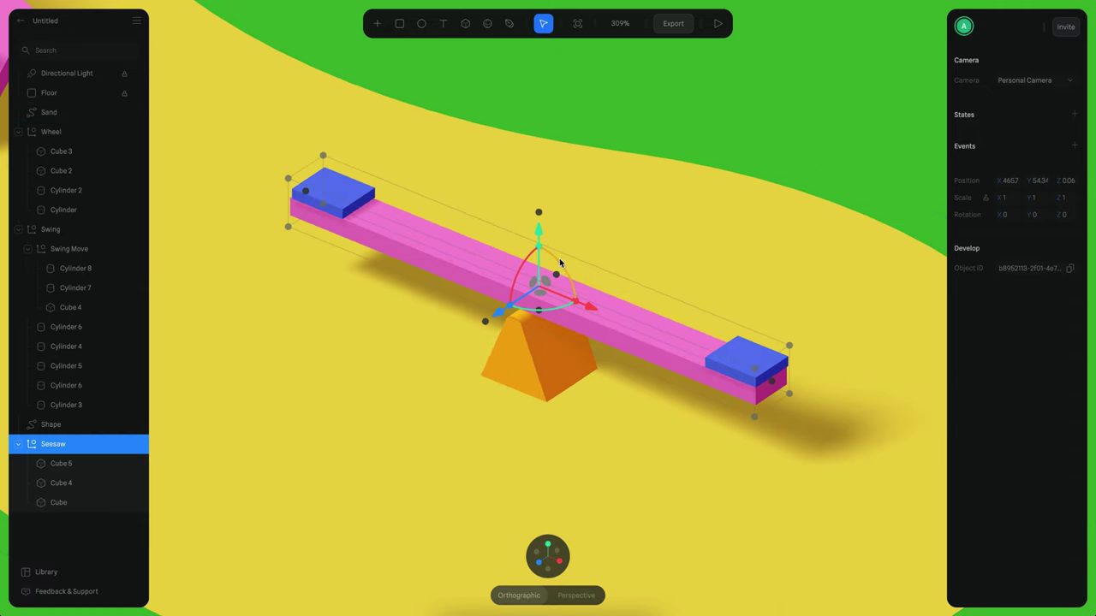
mouse_move(560, 260)
left_mouse_down()
mouse_move(548, 257)
mouse_move(568, 267)
mouse_move(552, 251)
mouse_move(566, 258)
left_mouse_up()
key("super+z")
In front view, move only the Seesaw group's parent origin down to Y 45.57, at the tip of the orange support.
scroll(652, 289, "up", 5, "alt")
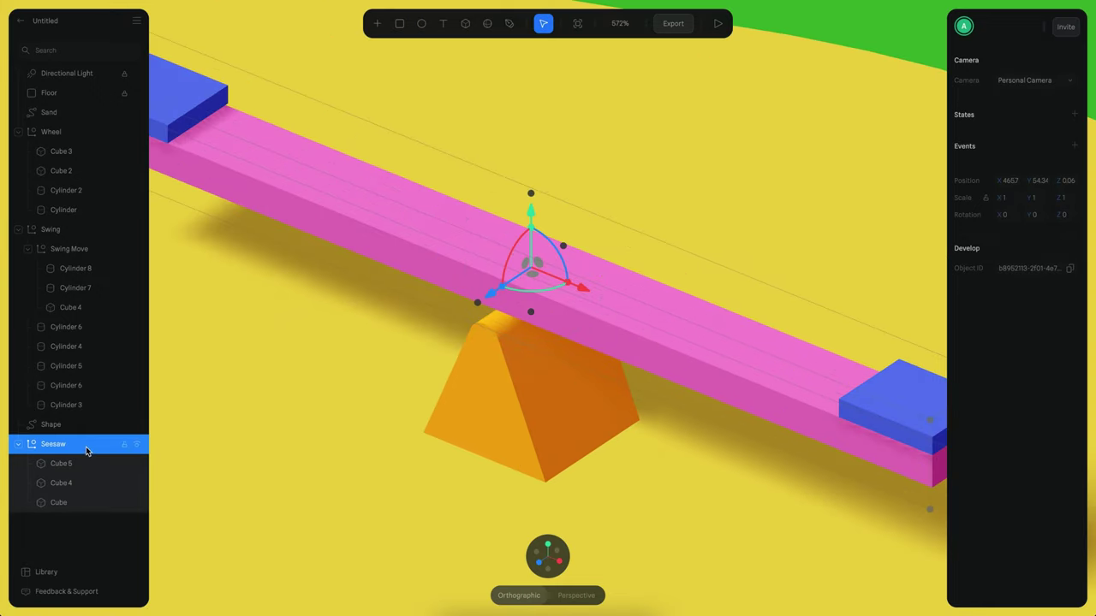
left_click(541, 563)
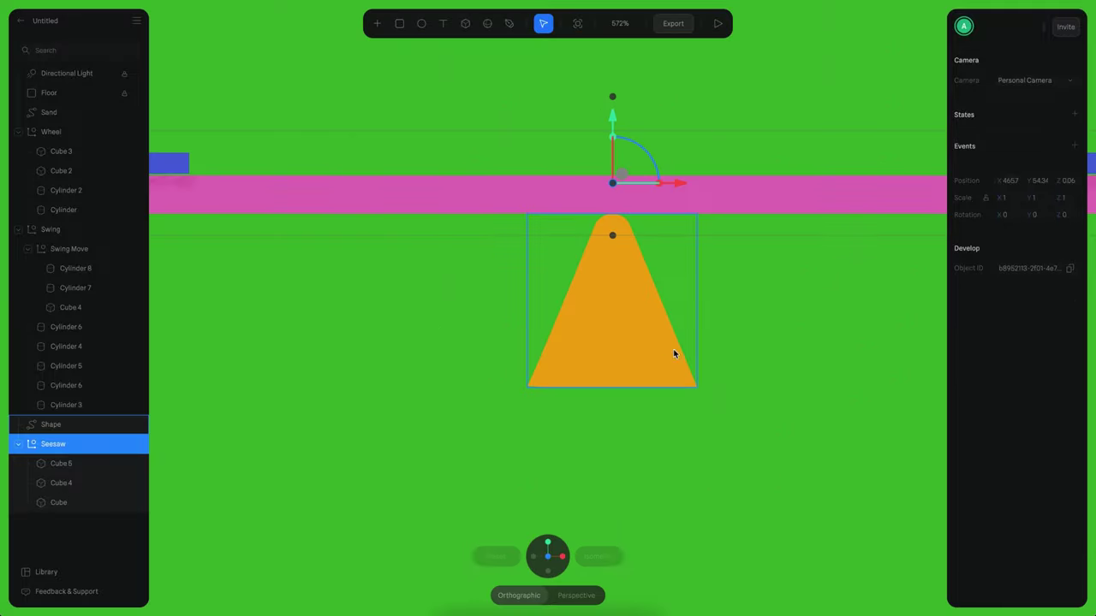
scroll(672, 353, "up", 5, "alt")
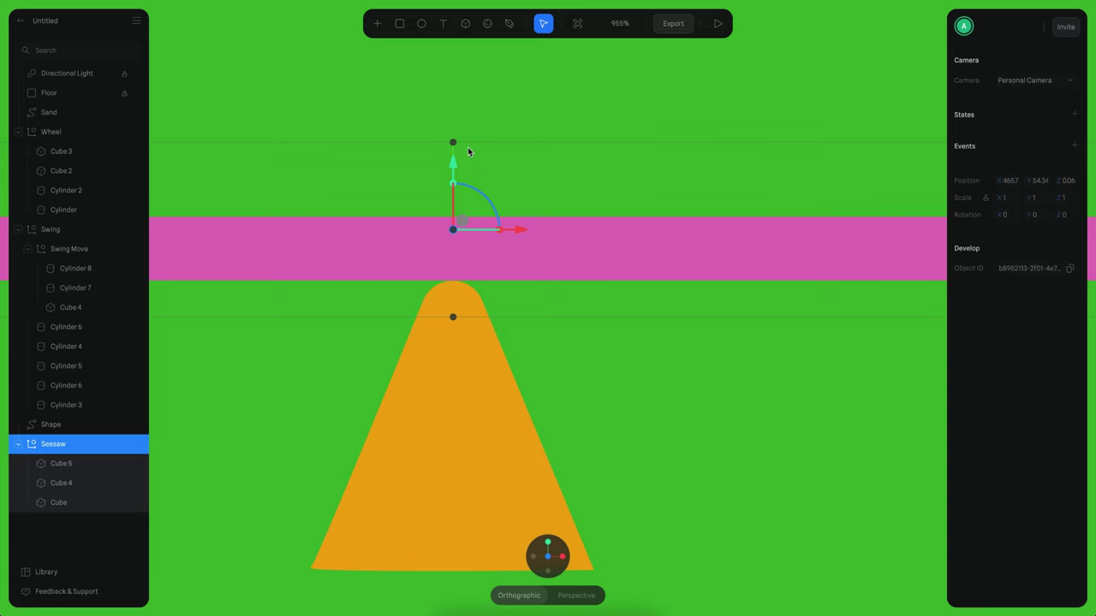
left_click(71, 444, "alt+super")
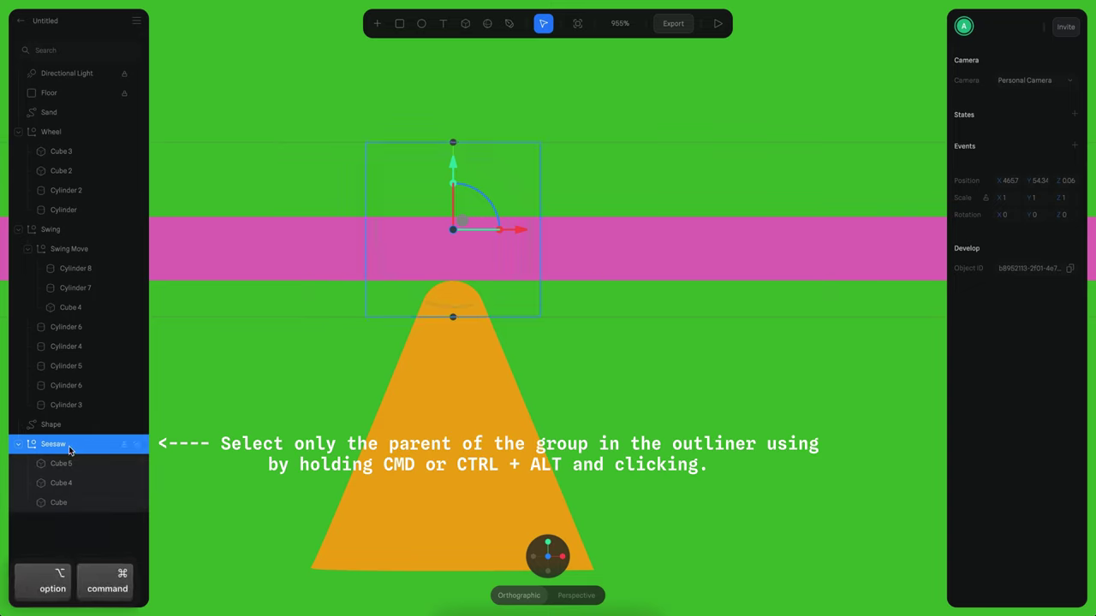
left_click_drag(454, 163, 453, 215)
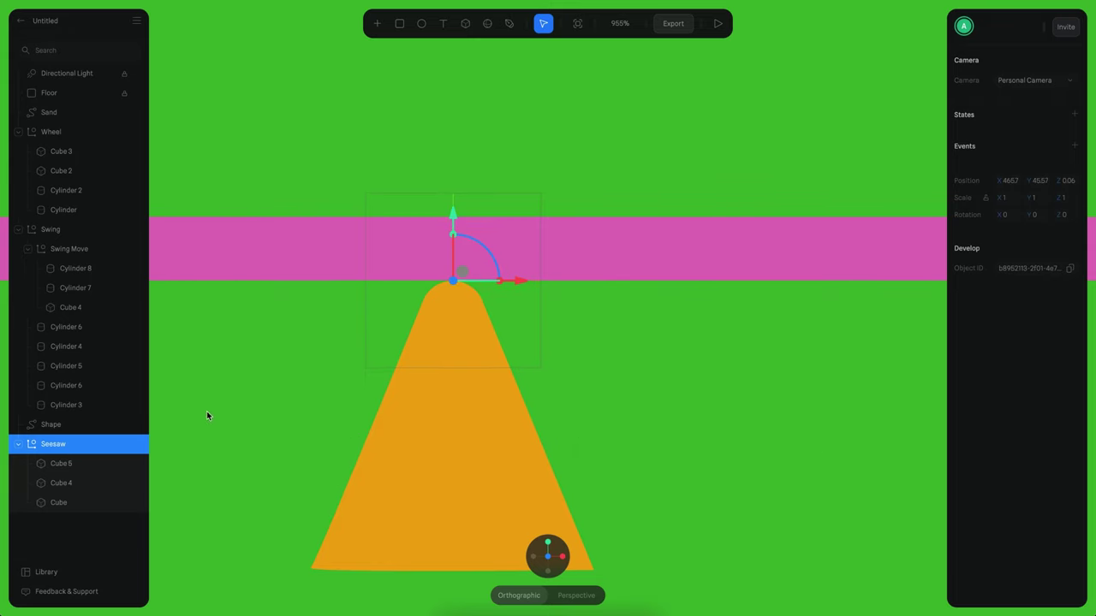
left_click(102, 542)
left_click(102, 444)
scroll(593, 371, "down", 5, "super")
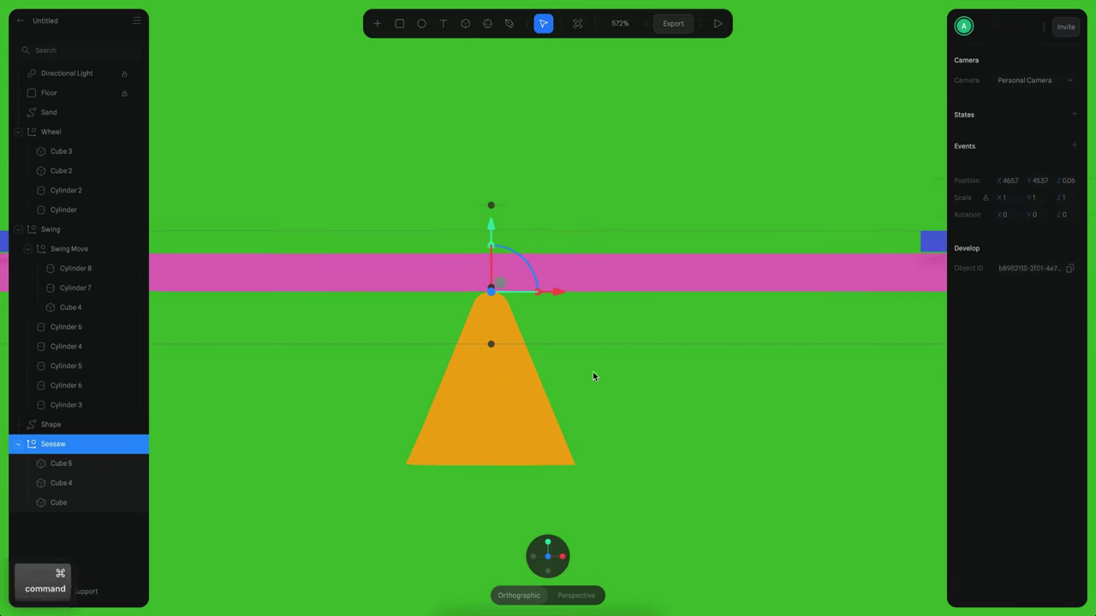
Test the Seesaw group's tilt about its lowered pivot and undo the rotation.
left_click_drag(592, 372, 560, 411, "alt")
scroll(604, 393, "down", 3, "super")
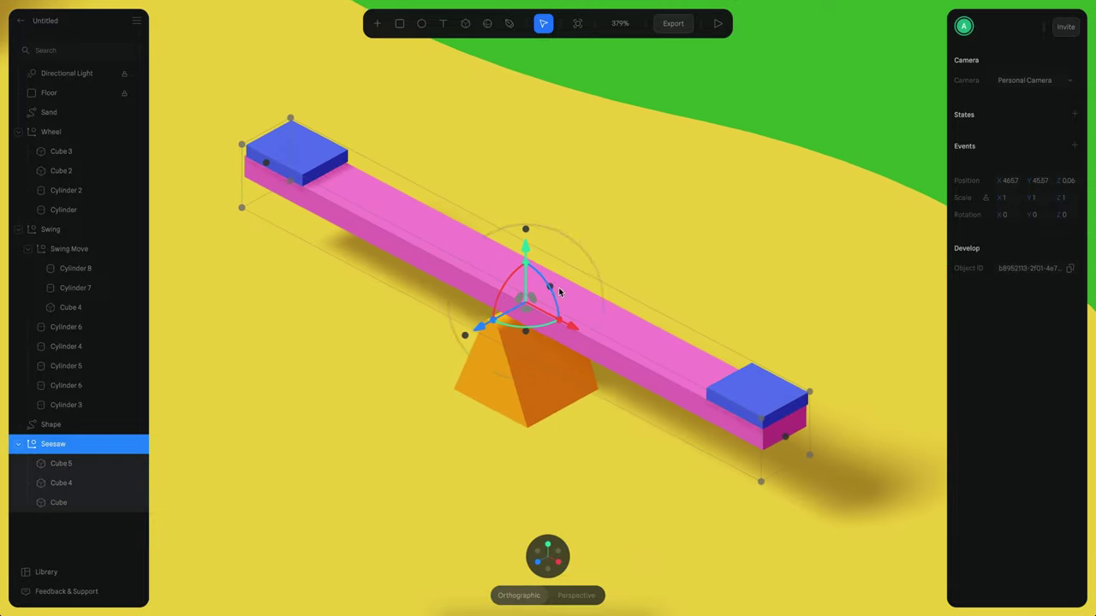
left_click_drag(560, 291, 540, 274)
key("super+z")
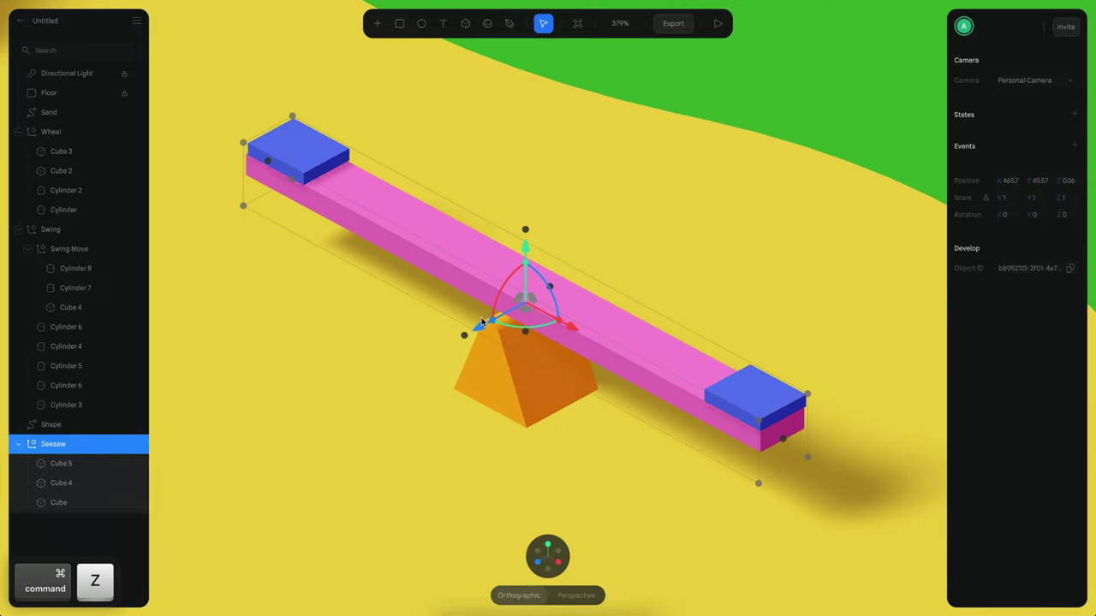
Add a state to the Seesaw group and tilt Base State and State in opposite directions, with State at about -16.3 degrees on Z.
left_click(1075, 115)
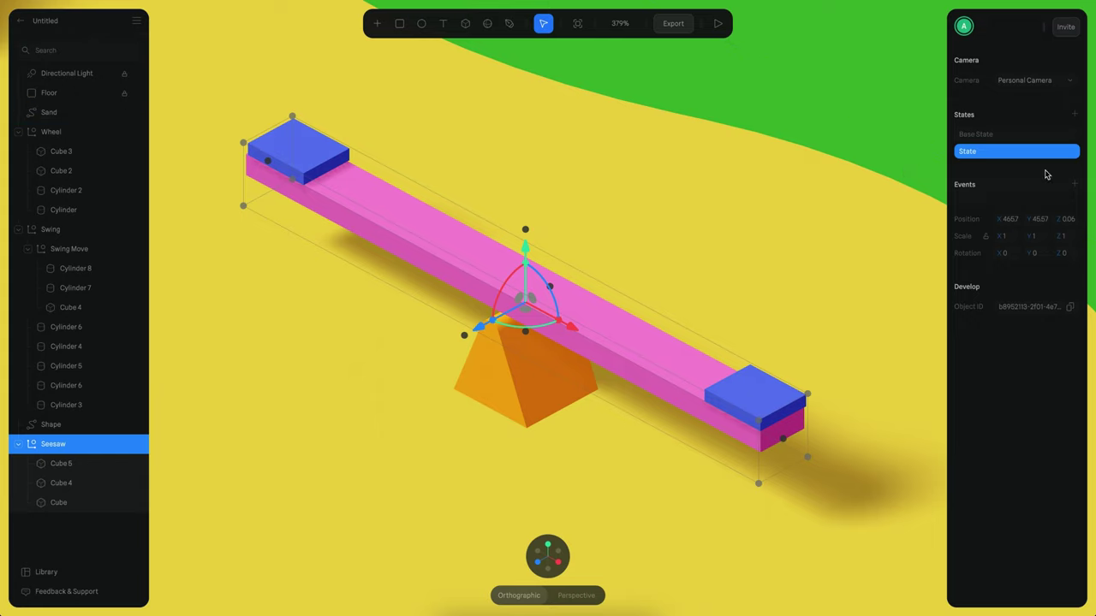
left_click(1009, 135)
mouse_move(542, 274)
left_mouse_down()
mouse_move(534, 263)
mouse_move(550, 289)
left_mouse_up()
left_click(1007, 151)
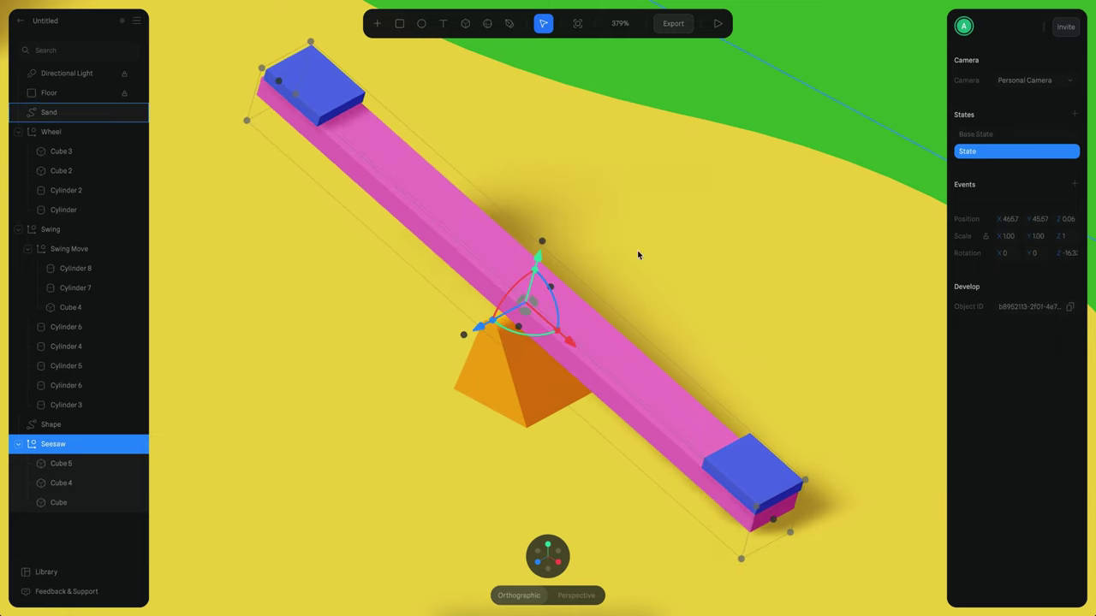
Add a Start event that transitions the Seesaw group to State and preview the motion.
left_click(1075, 185)
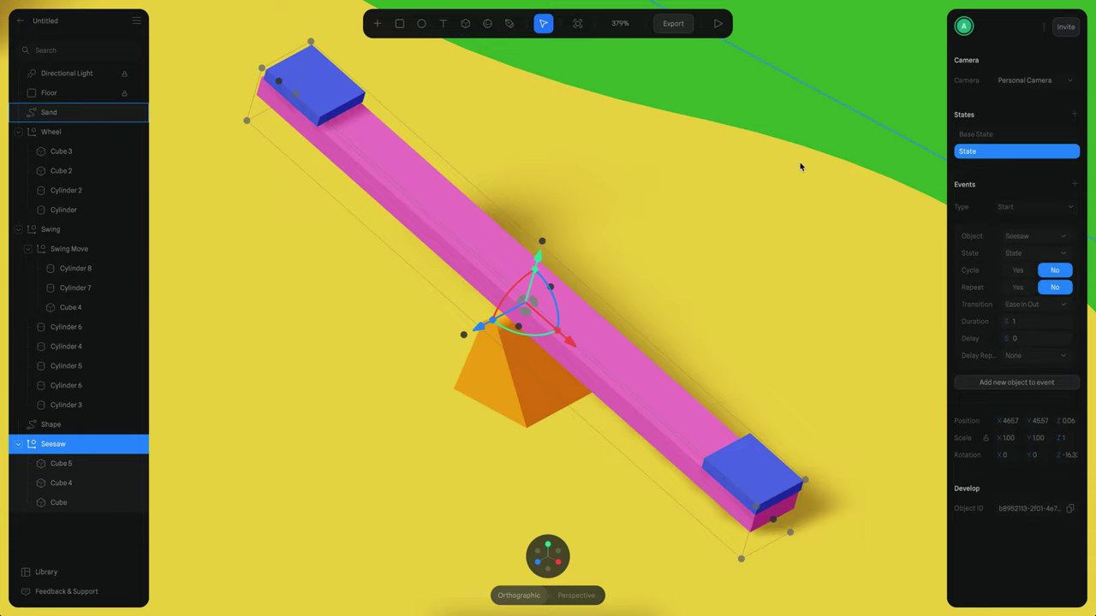
left_click(717, 24)
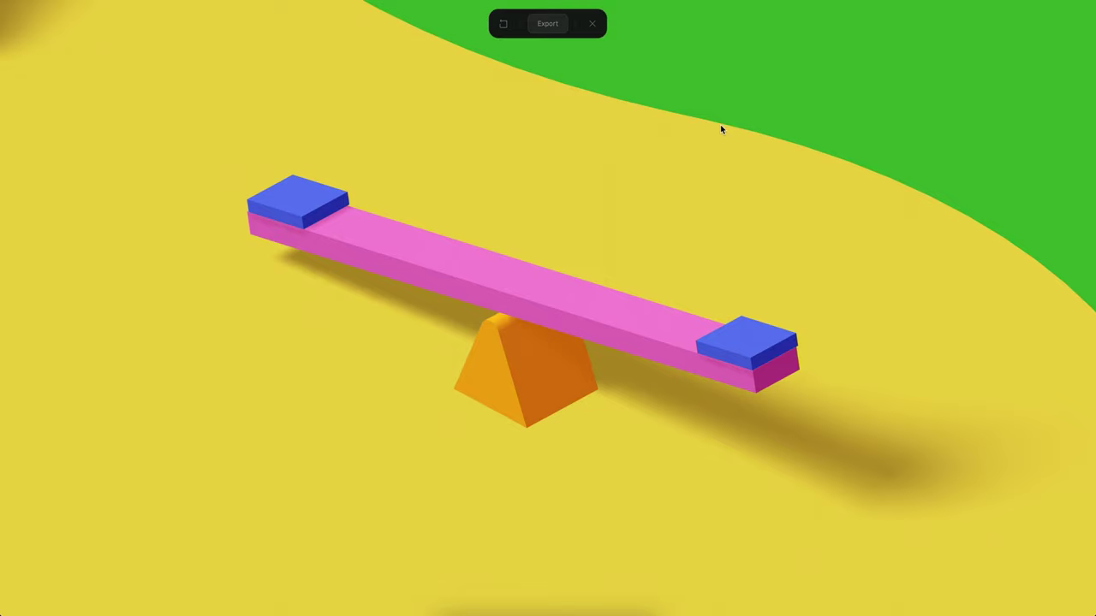
left_click(591, 25)
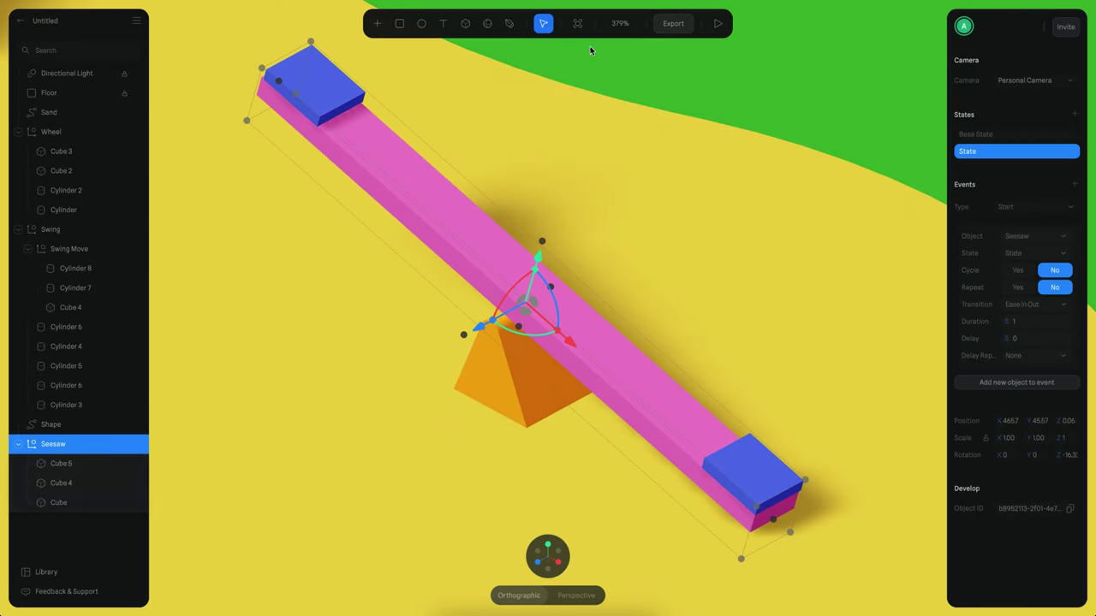
Change the Seesaw event to Mouse hover with a 0.5 s duration and preview the rocking on hover.
left_click(1028, 207)
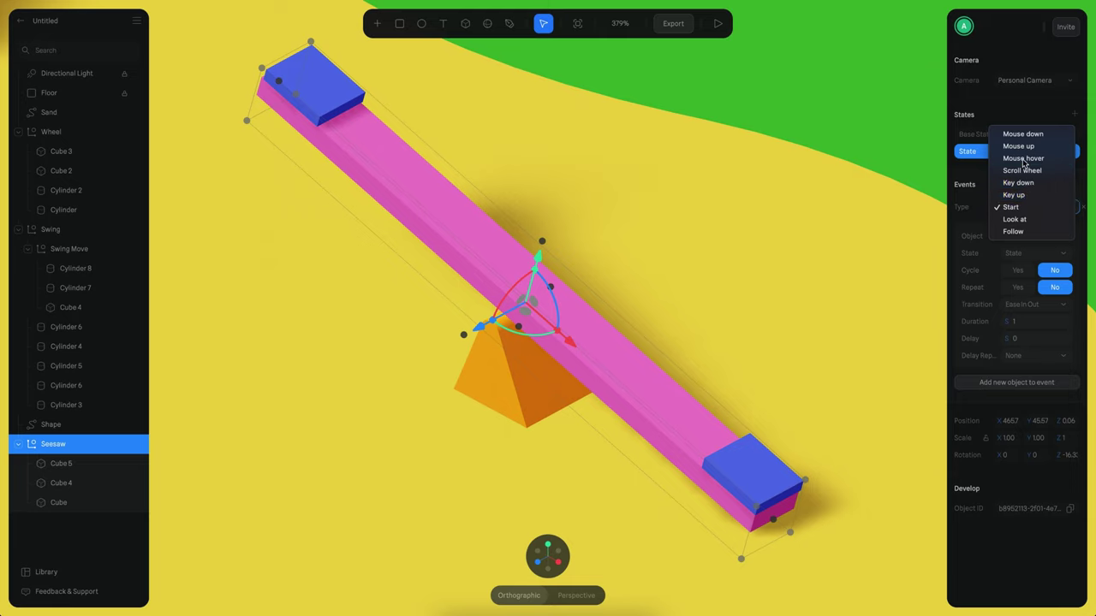
left_click(1024, 159)
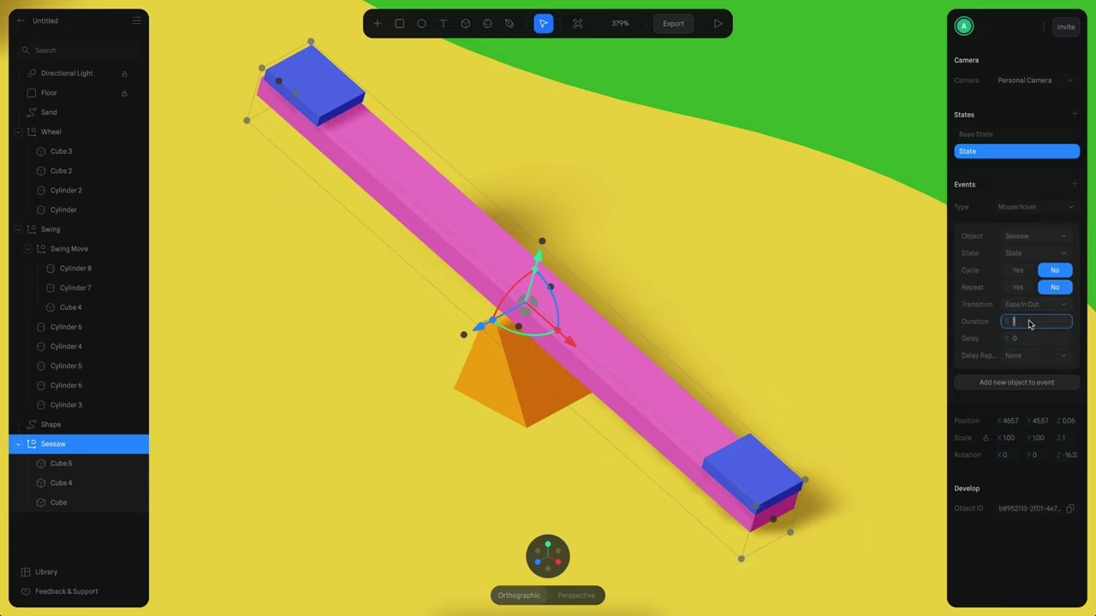
type("5")
key("Return")
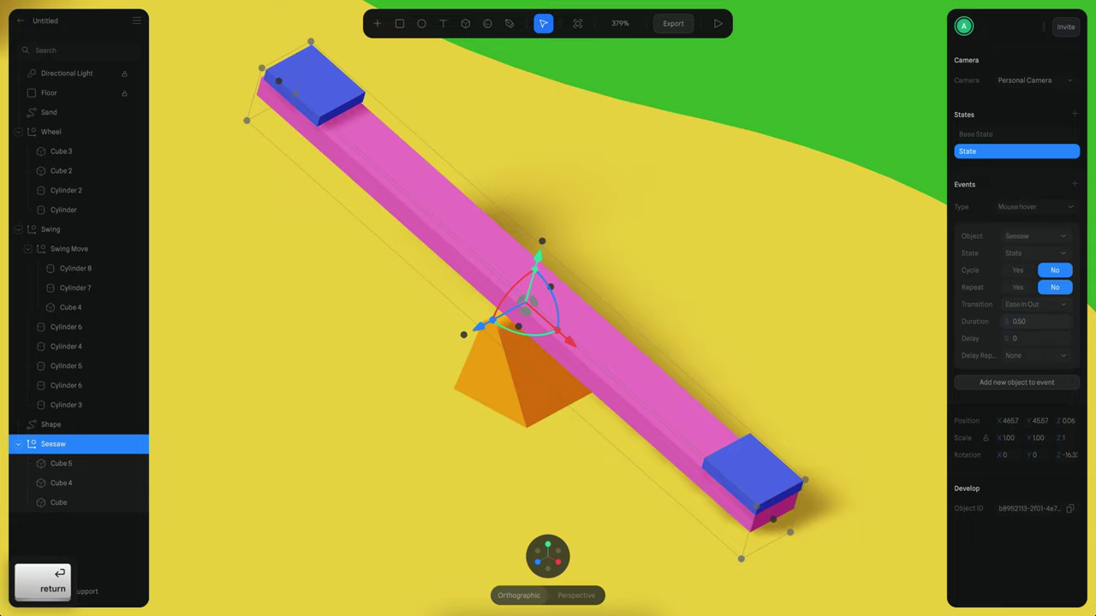
left_click(718, 24)
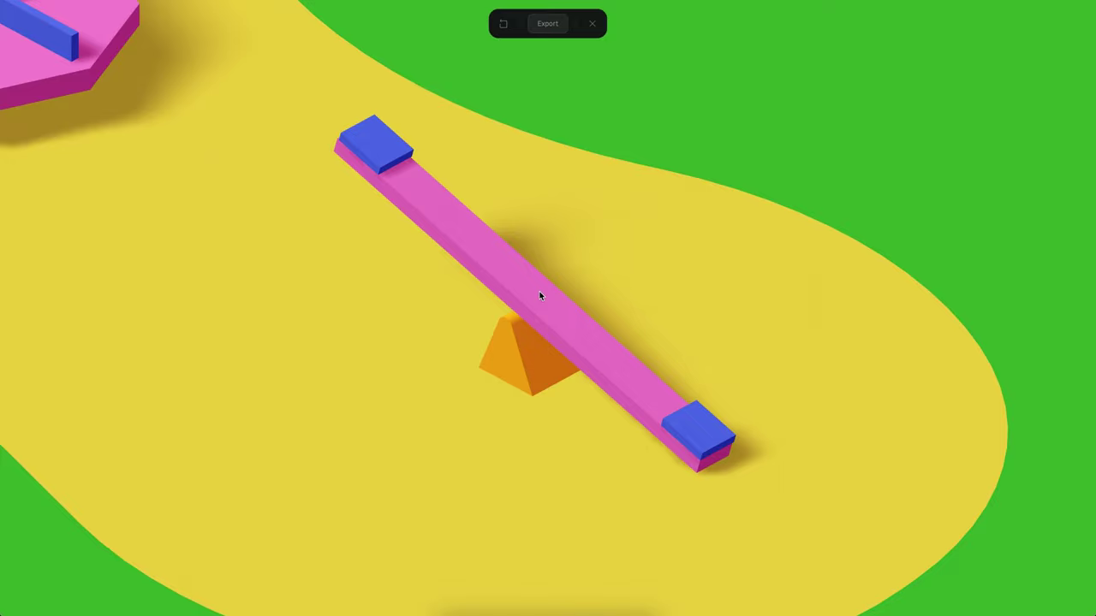
left_click(592, 23)
Add a state to the Wheel group and rotate it a full turn to -360 degrees on Y in that state.
scroll(651, 157, "left", 3)
scroll(695, 293, "up", 4, "alt")
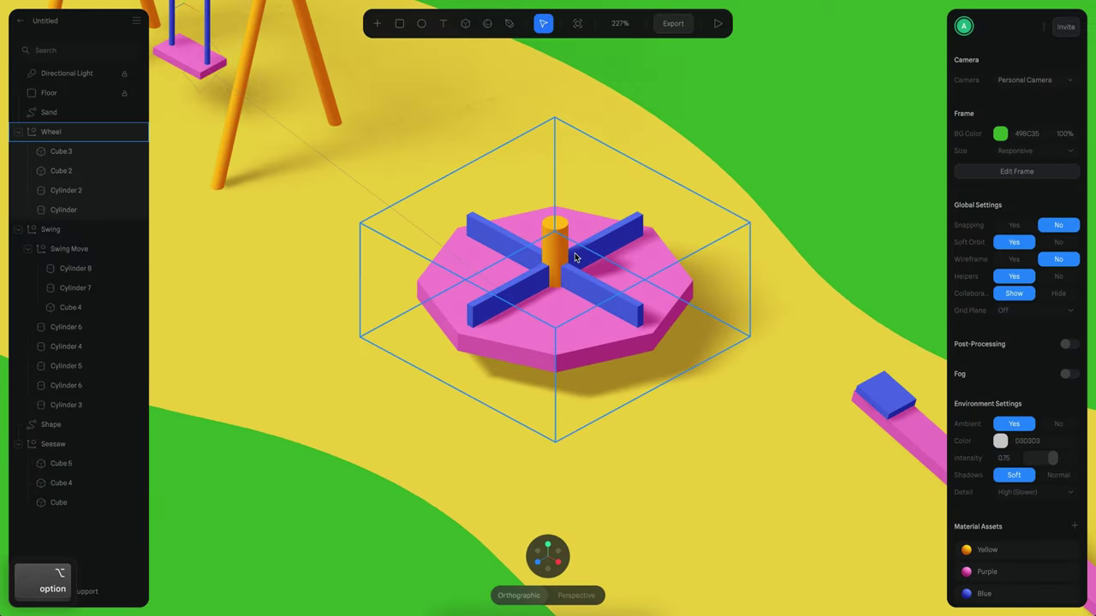
left_click(574, 255)
scroll(712, 293, "up", 4, "alt")
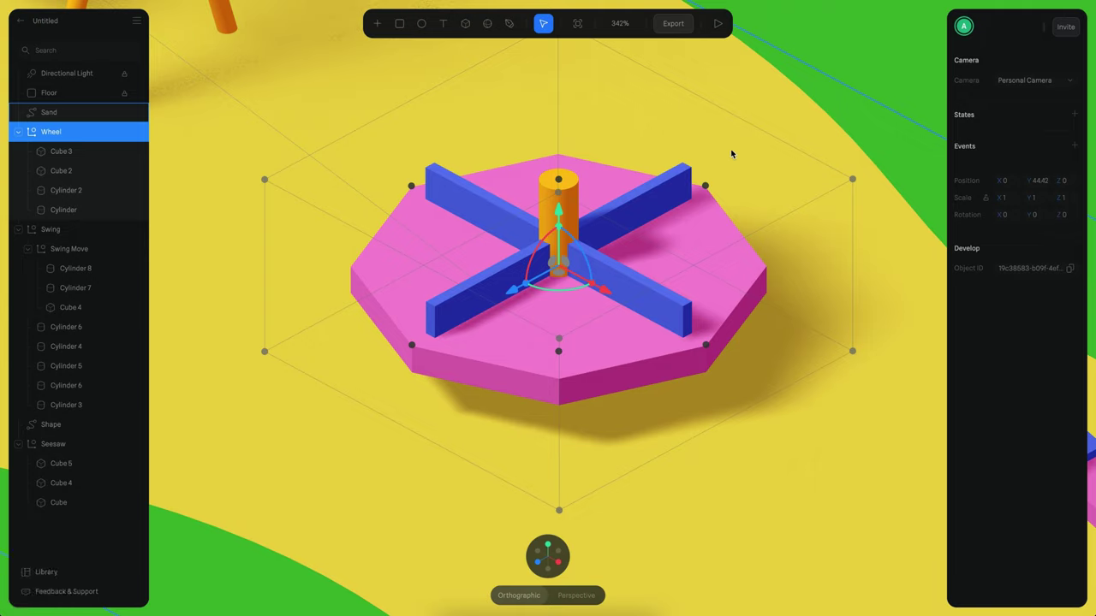
left_click(1074, 115)
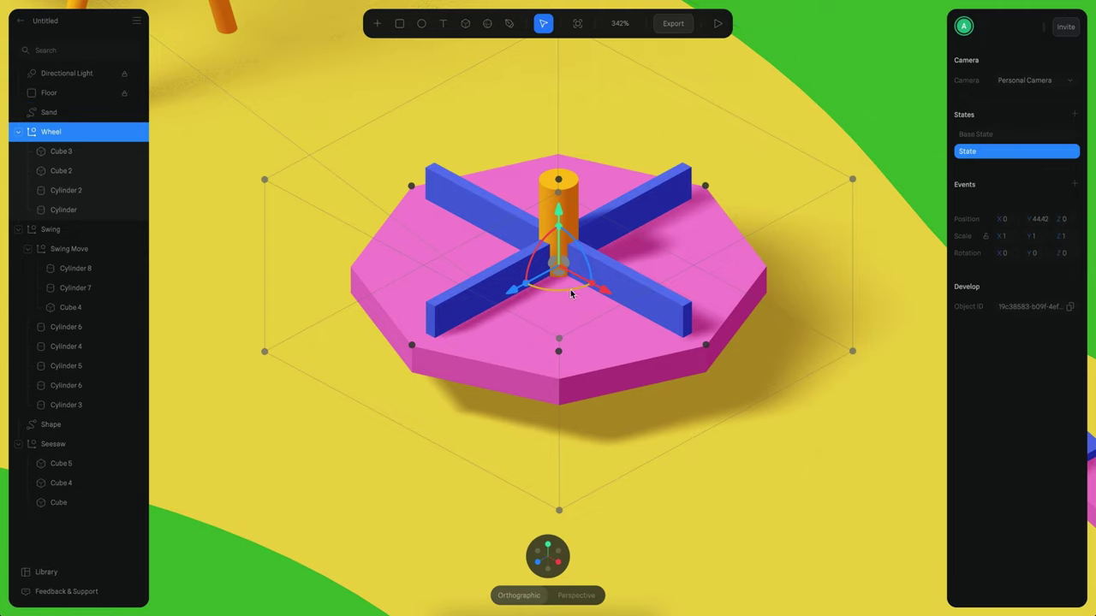
left_click_drag(571, 294, 591, 276)
Add a Start event to the Wheel with a 10 s duration, Linear transition and repeat enabled, and preview the spin.
left_click(1075, 185)
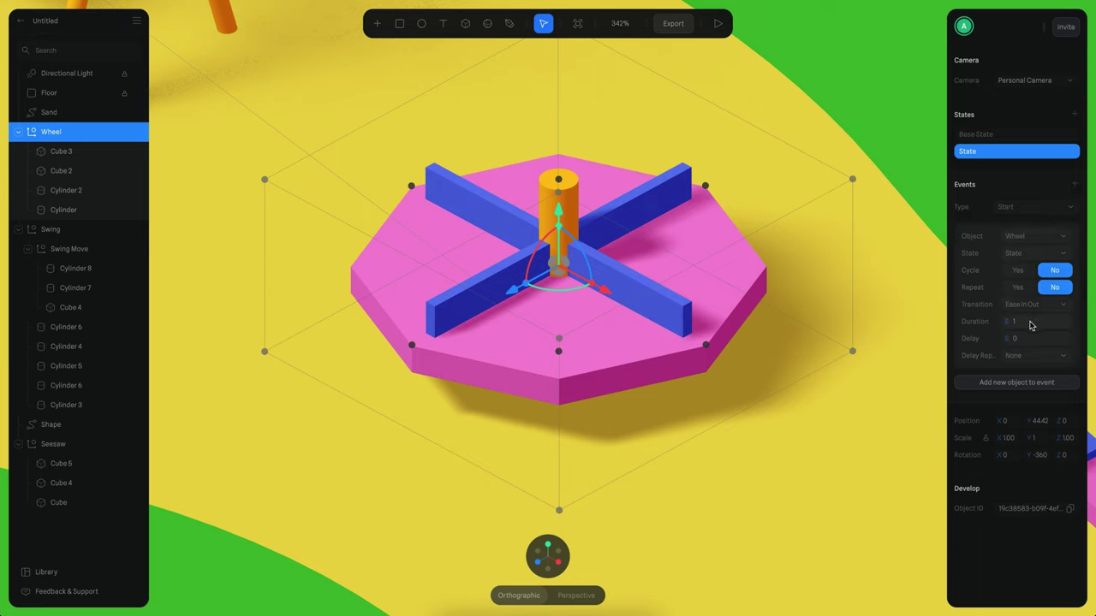
type("0")
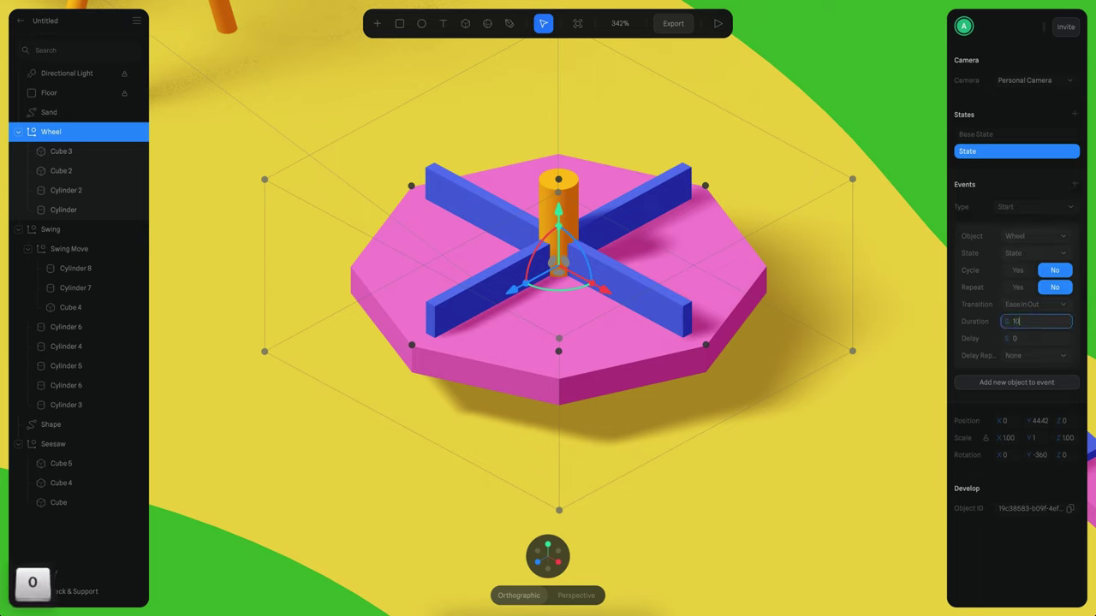
key("Return")
left_click(1031, 306)
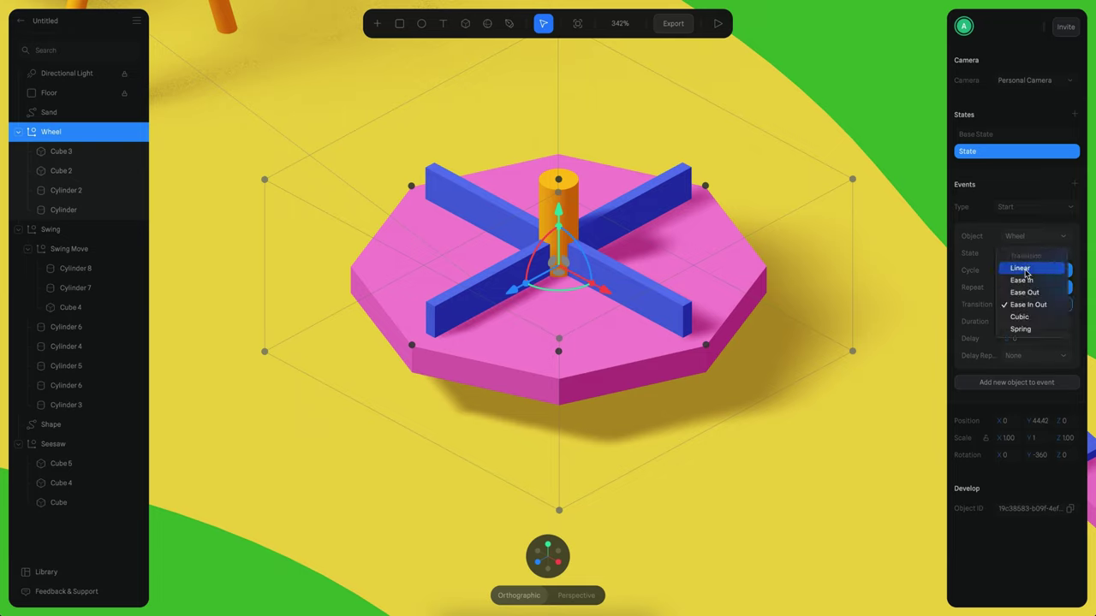
left_click(1025, 267)
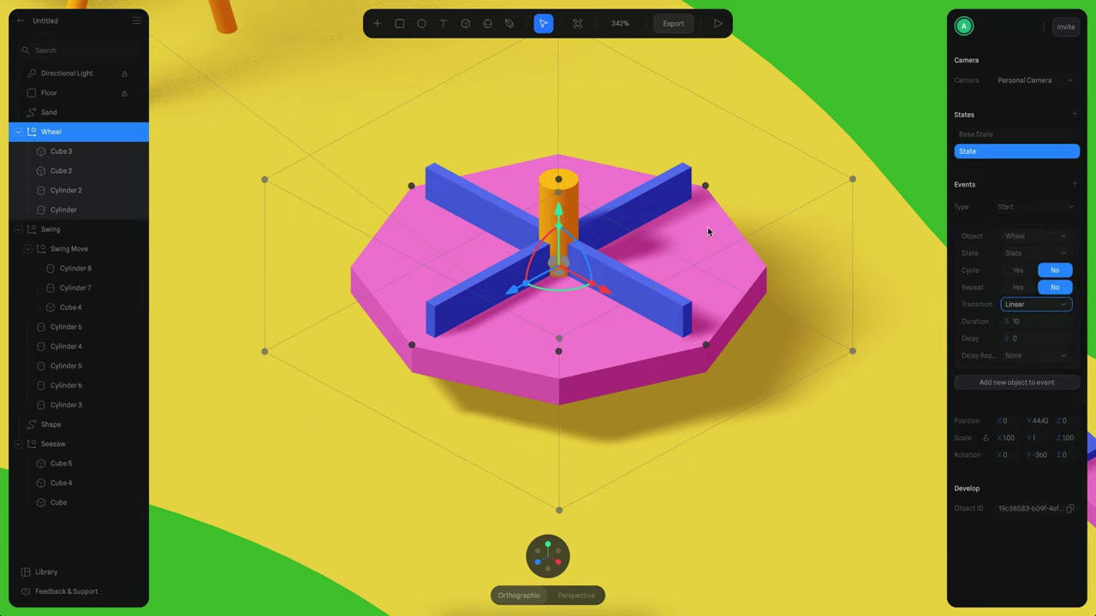
left_click(1017, 288)
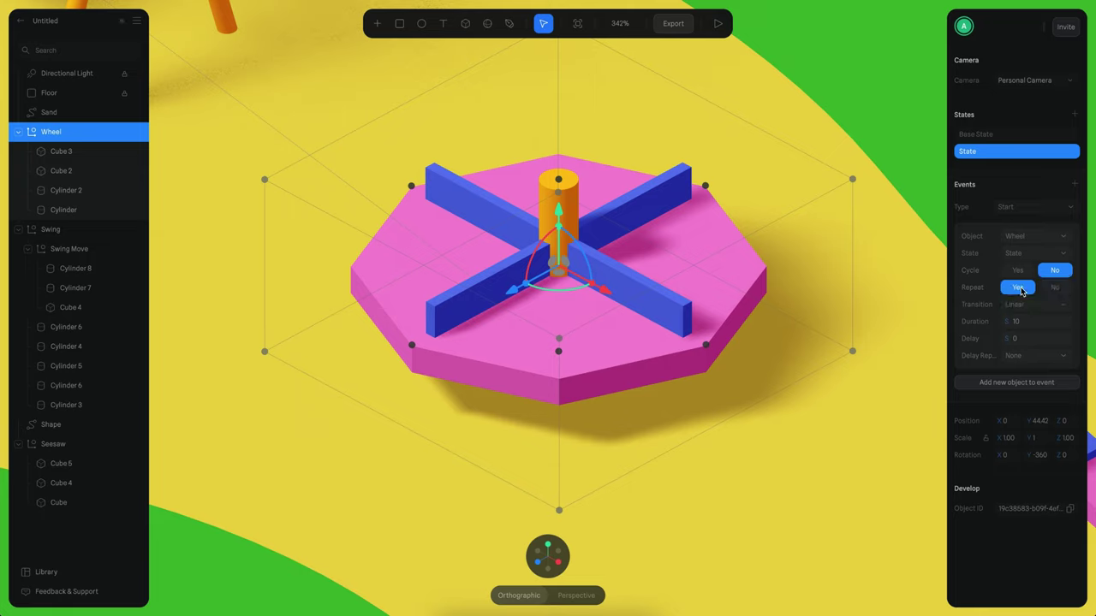
left_click(719, 26)
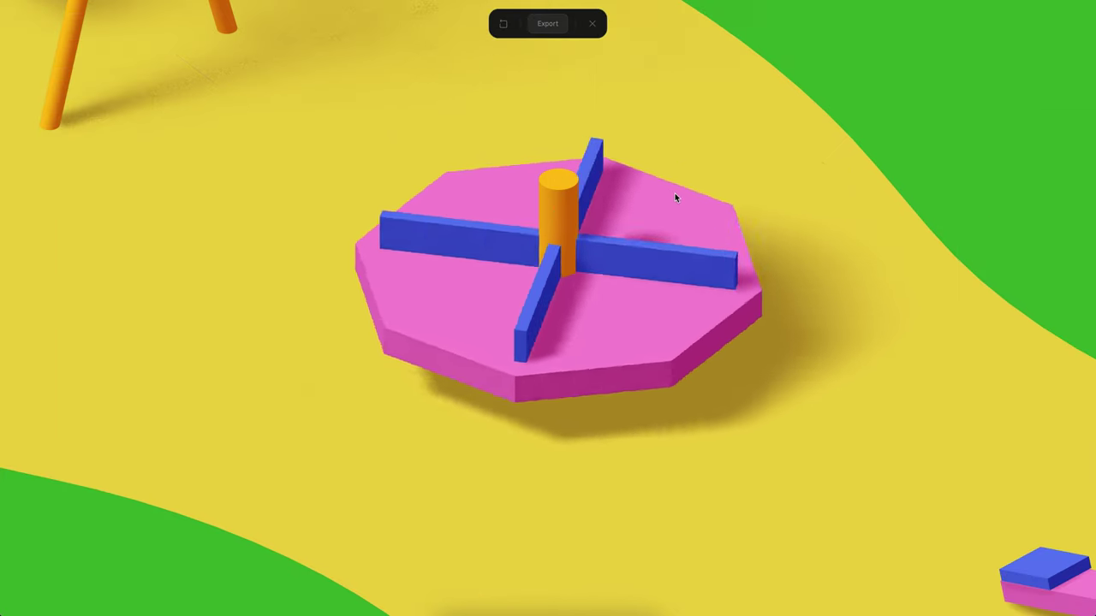
left_click(591, 23)
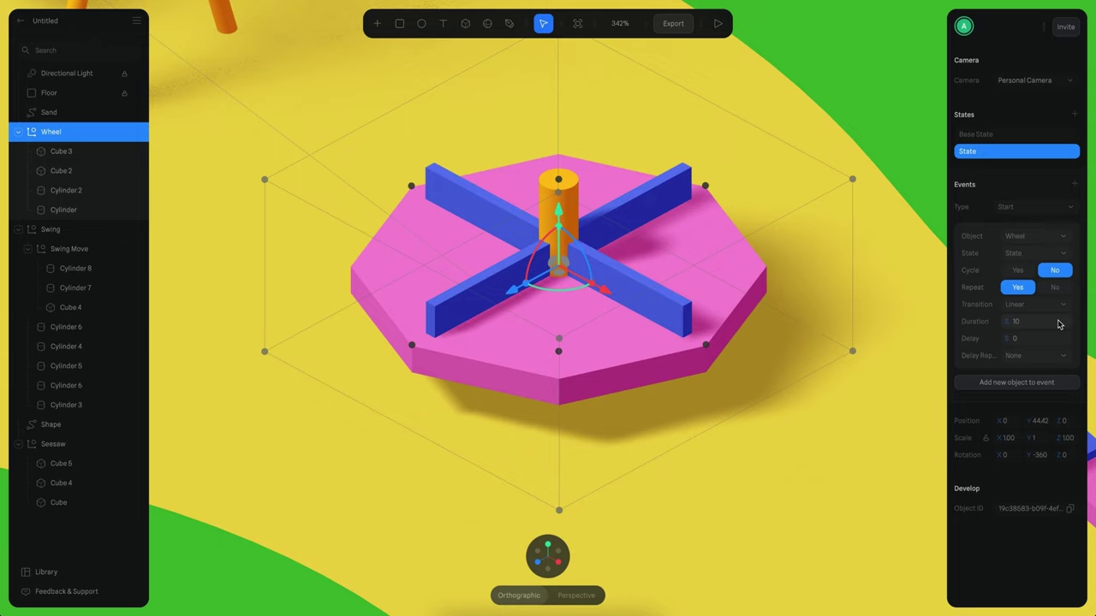
Set the Wheel event's duration to 15 s and preview the whole playground.
type("2")
key("BackSpace")
type("15")
key("Return")
left_click(718, 24)
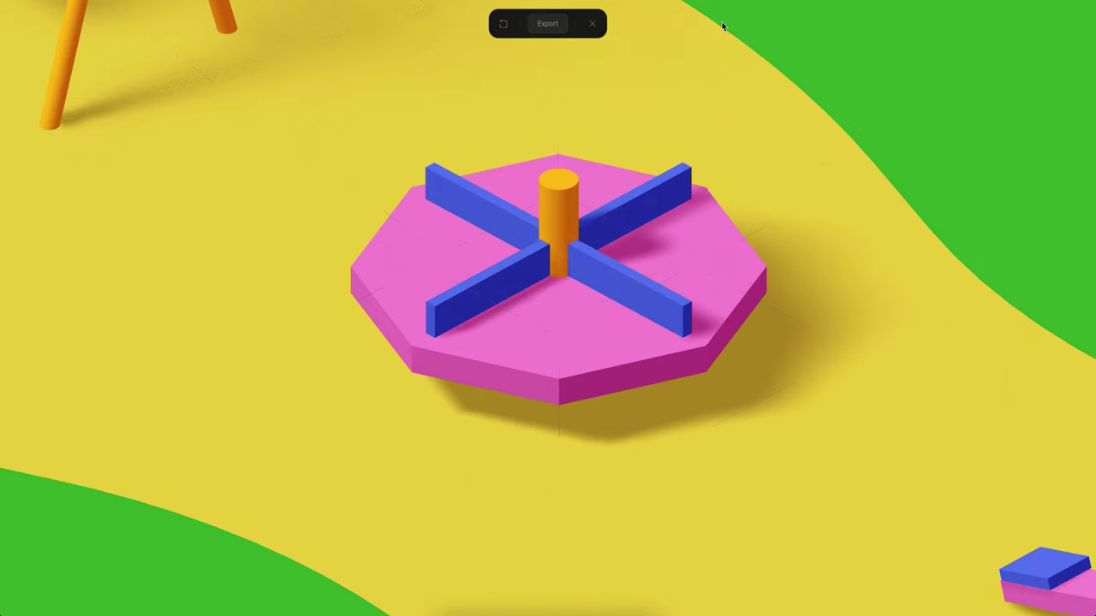
scroll(735, 235, "down", 4, "alt")
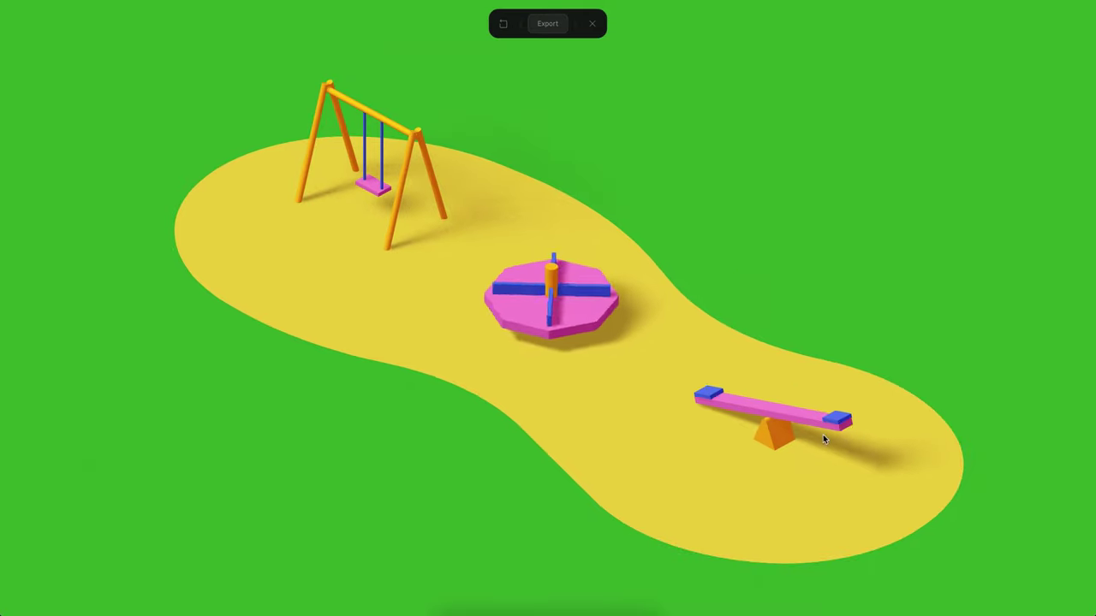
left_click(592, 23)
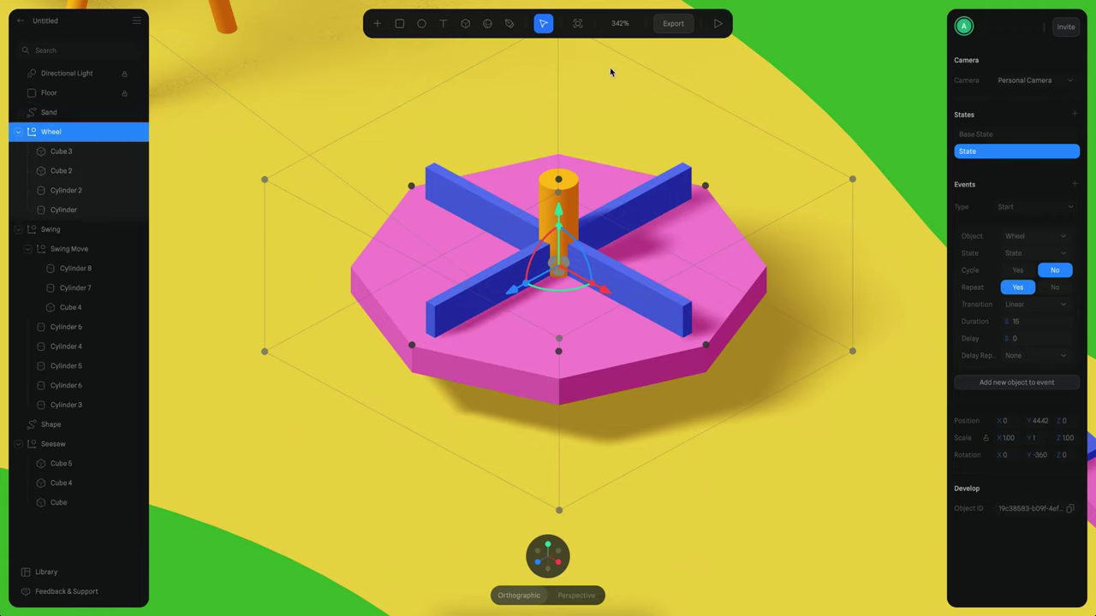
Move only the Swing Move group's parent origin up to Y 83.27, at the swing's orange crossbar.
scroll(629, 163, "down", 5, "alt")
scroll(632, 215, "up", 5, "alt")
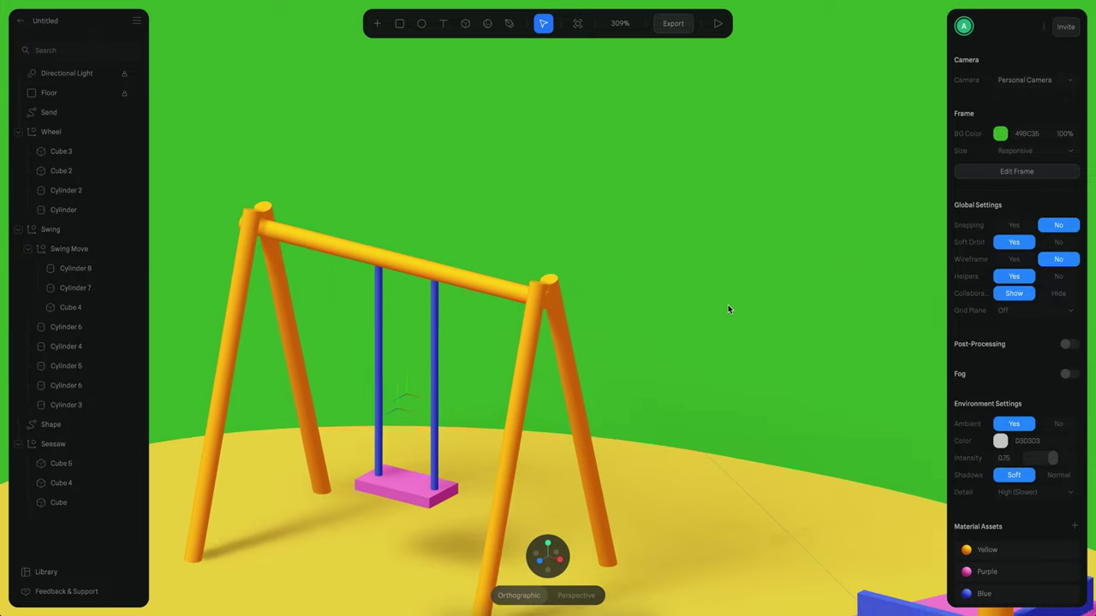
middle_click_drag(728, 310, 818, 185)
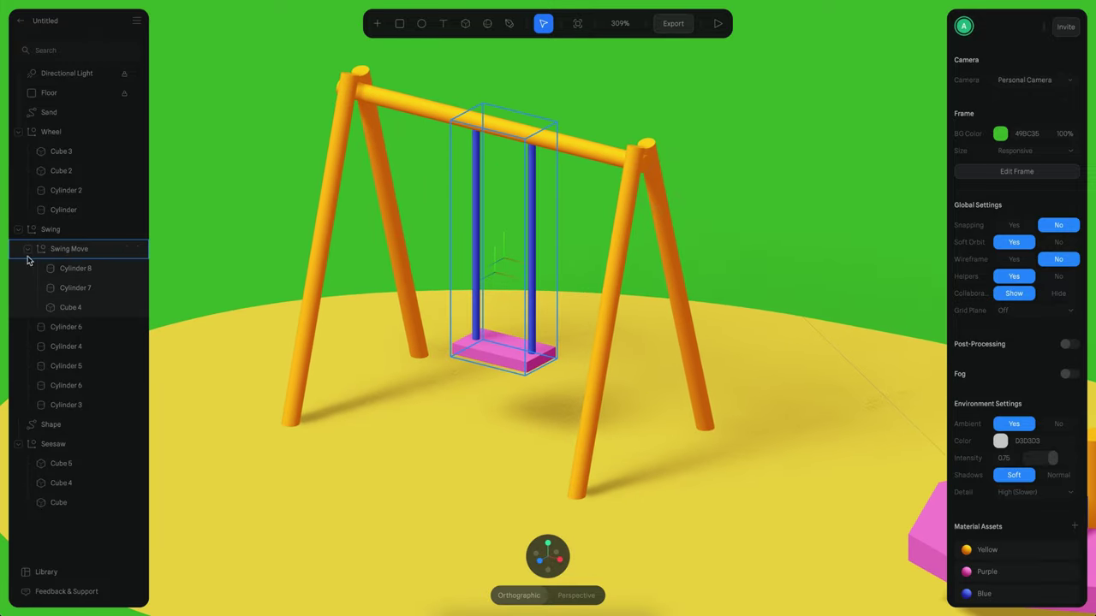
left_click(65, 255)
scroll(554, 160, "up", 3, "alt")
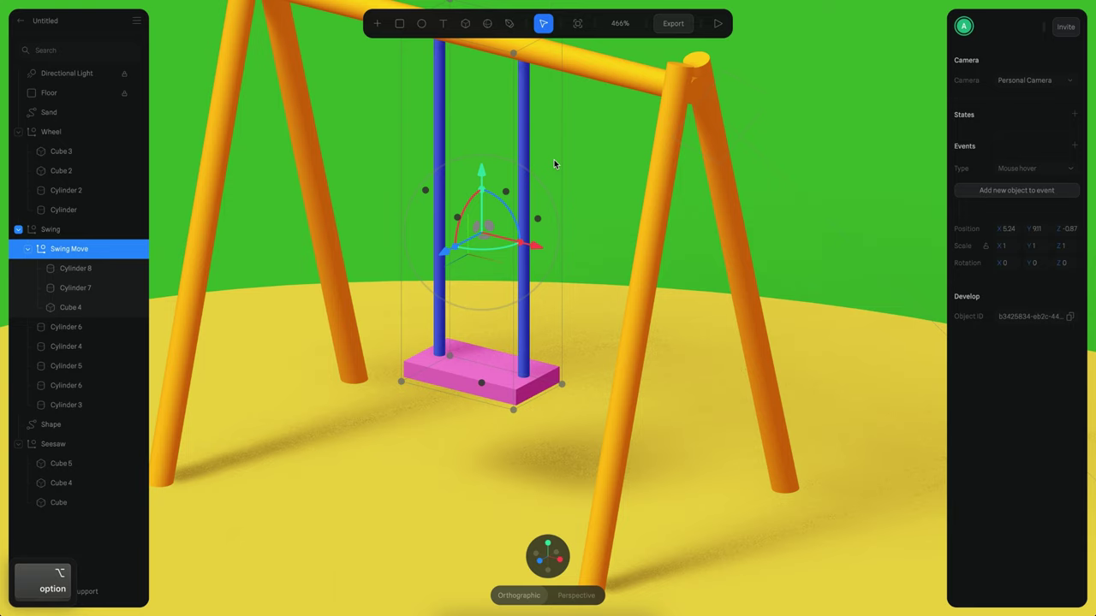
middle_click_drag(593, 155, 598, 211, "alt")
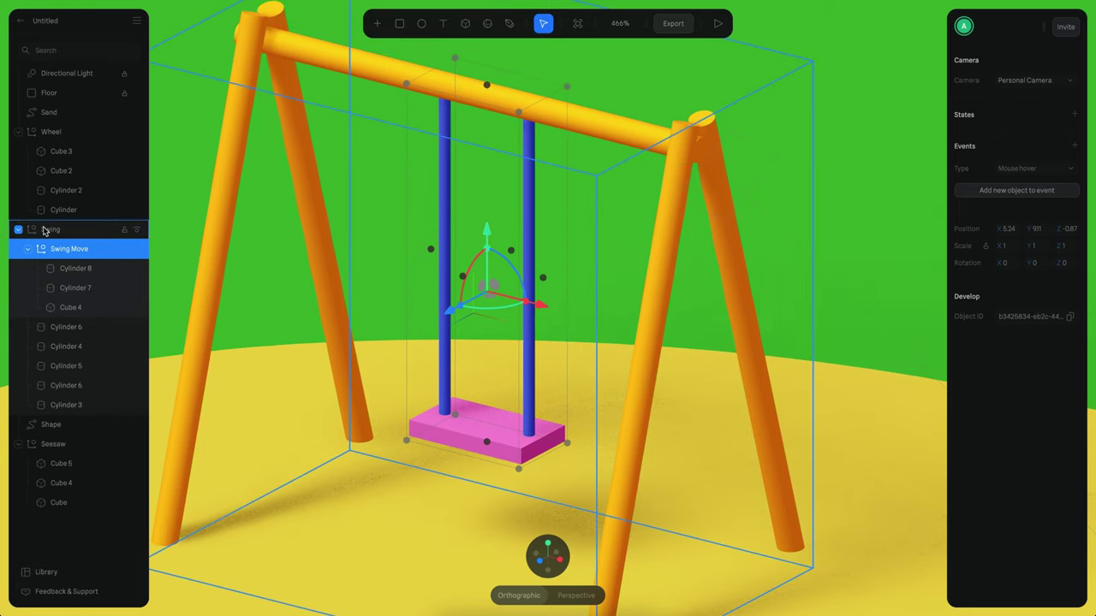
key("alt")
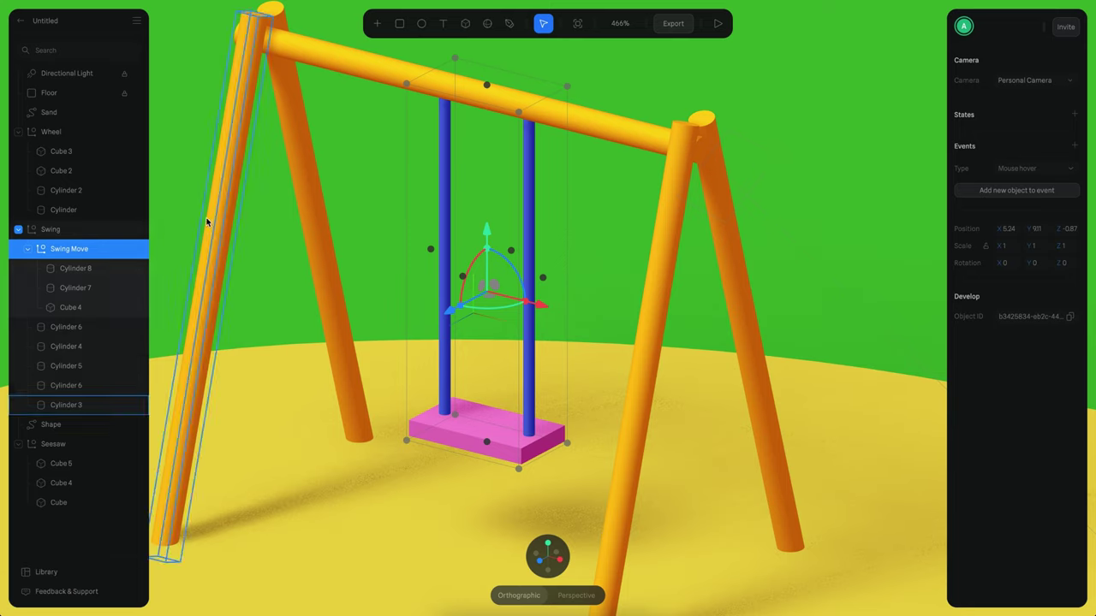
key("alt+super")
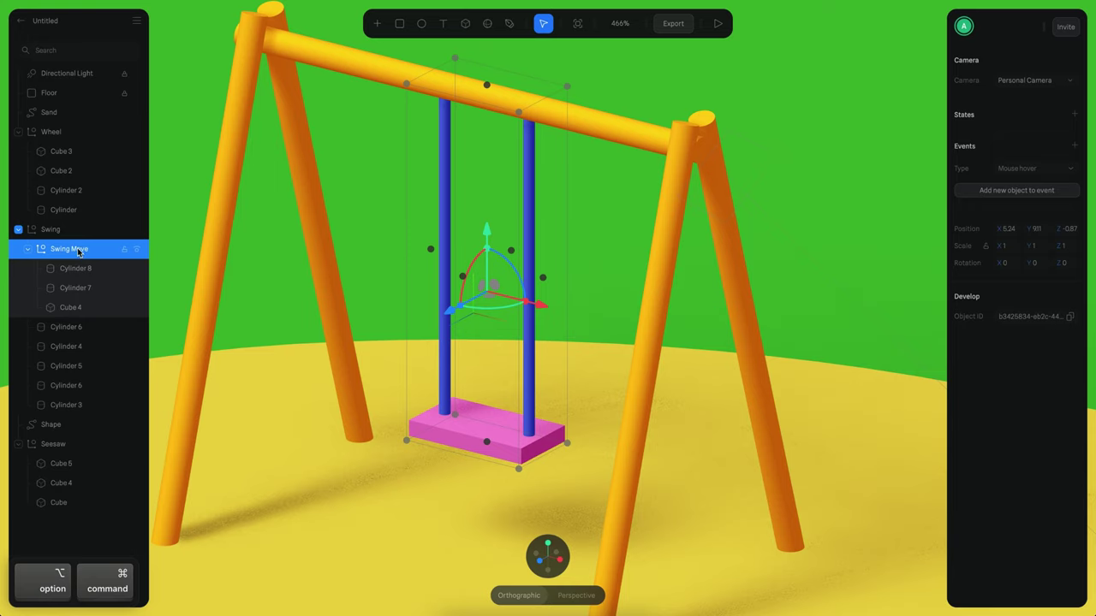
left_click_drag(487, 233, 495, 39, "alt+super")
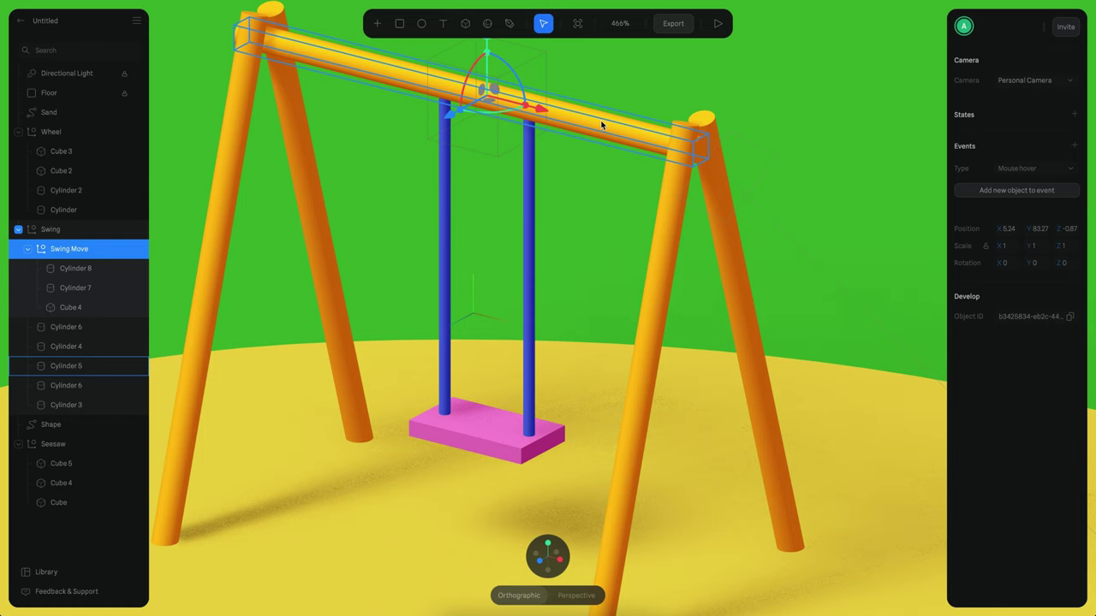
Test the Swing Move group's rotation about its raised pivot and undo it.
left_click(94, 212)
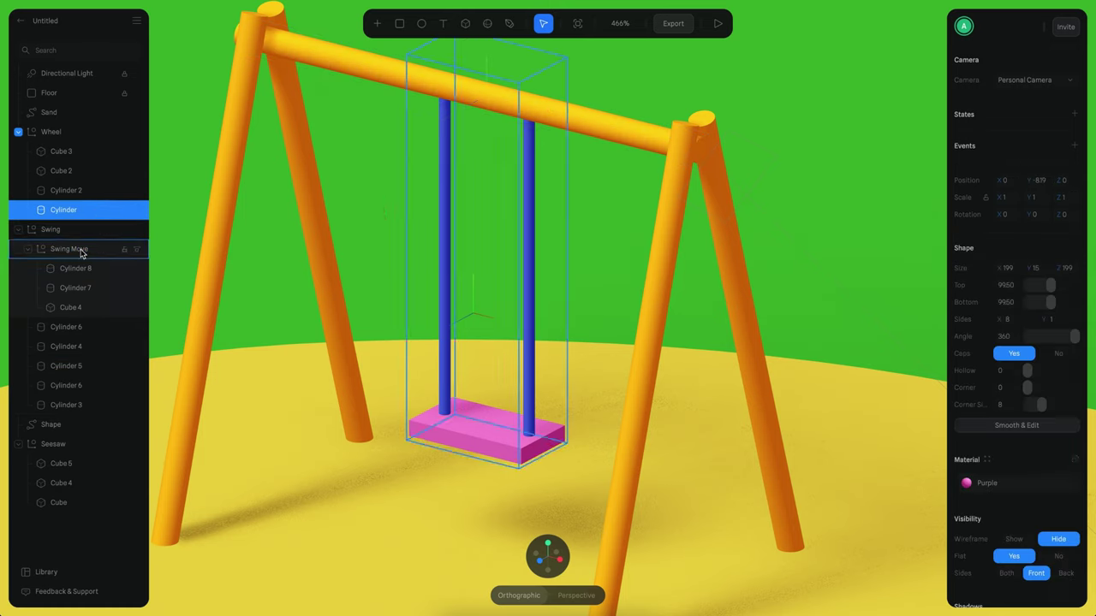
left_click(82, 250)
mouse_move(466, 89)
left_mouse_down()
mouse_move(472, 80)
mouse_move(470, 91)
mouse_move(487, 90)
left_mouse_up()
key("super+z")
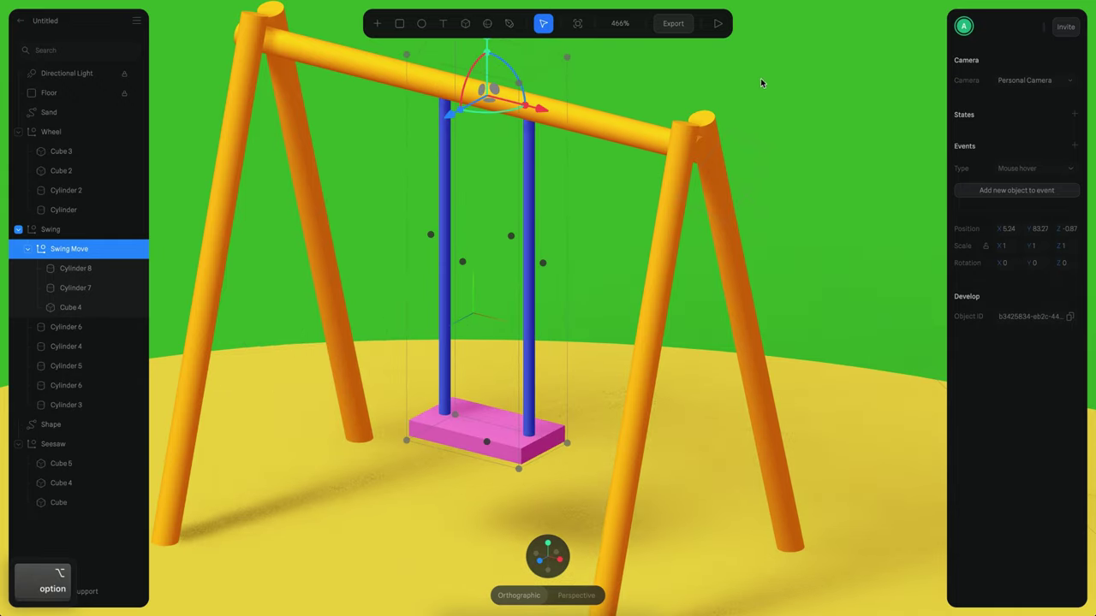
Add a state to the Swing Move group and tilt Base State and State in opposite directions, with State at about -30 degrees on X.
left_click(1074, 115)
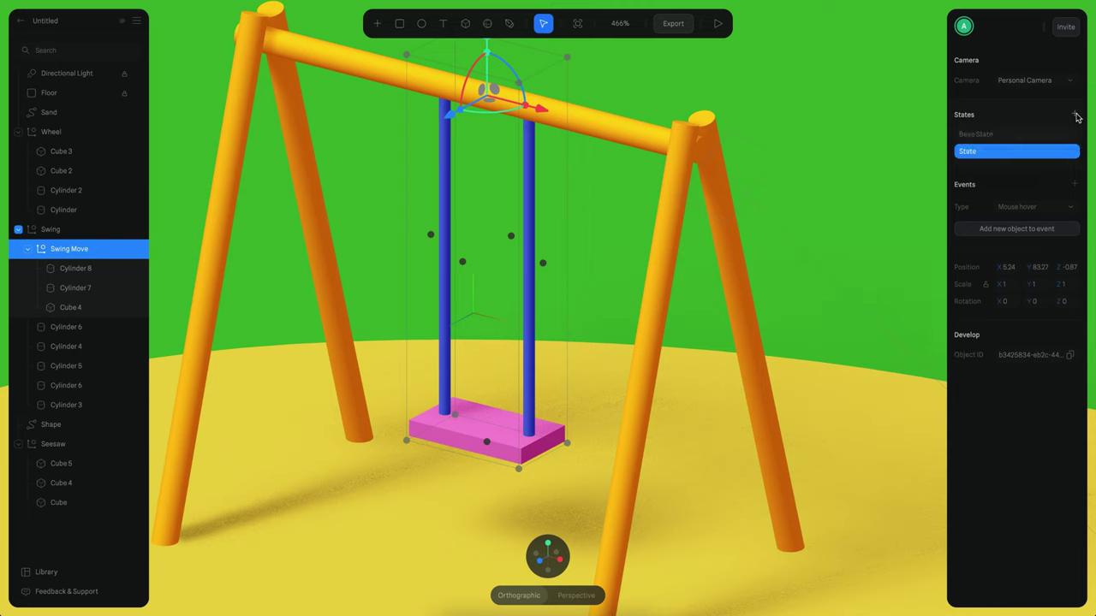
left_click(981, 136)
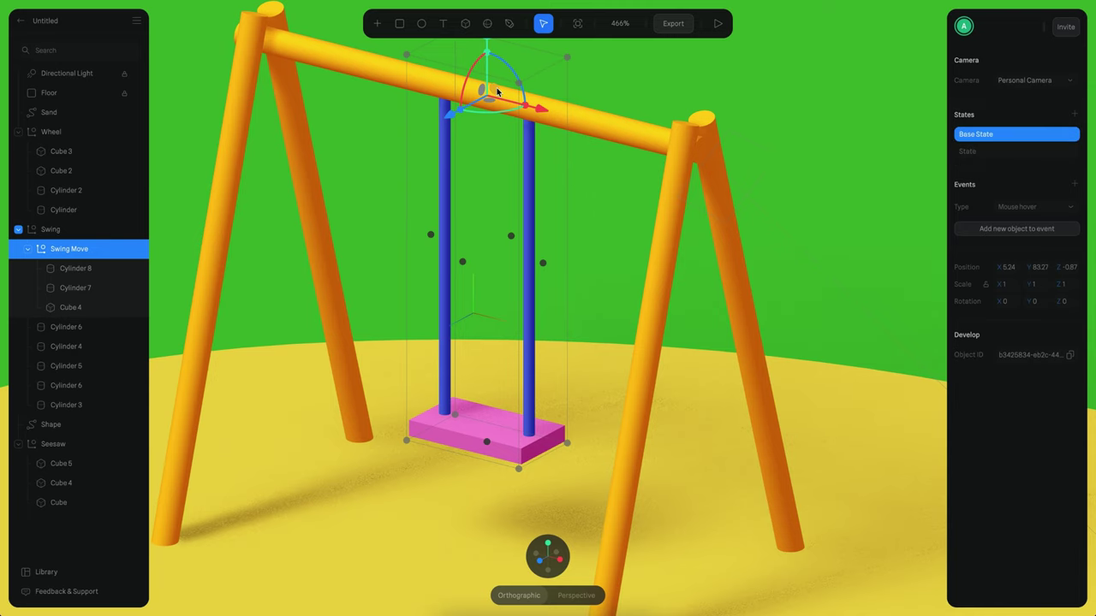
mouse_move(471, 77)
left_mouse_down()
mouse_move(462, 90)
mouse_move(470, 78)
left_mouse_up()
left_click(1005, 150)
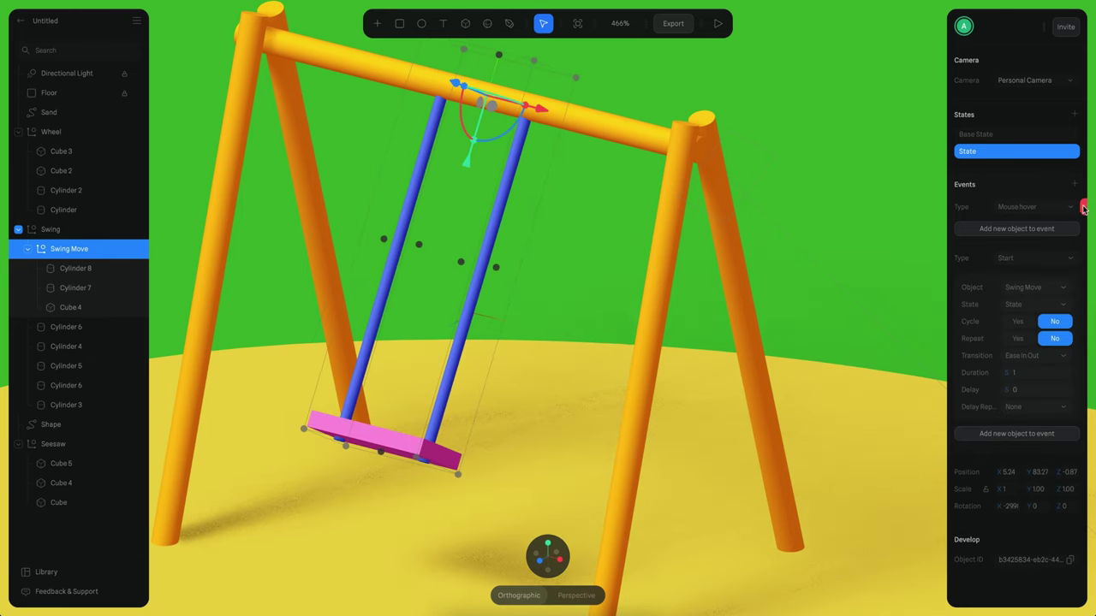
Remove the Swing Move group's Mouse hover event and give its Start event a Spring transition with Repeat enabled.
left_click(1083, 208)
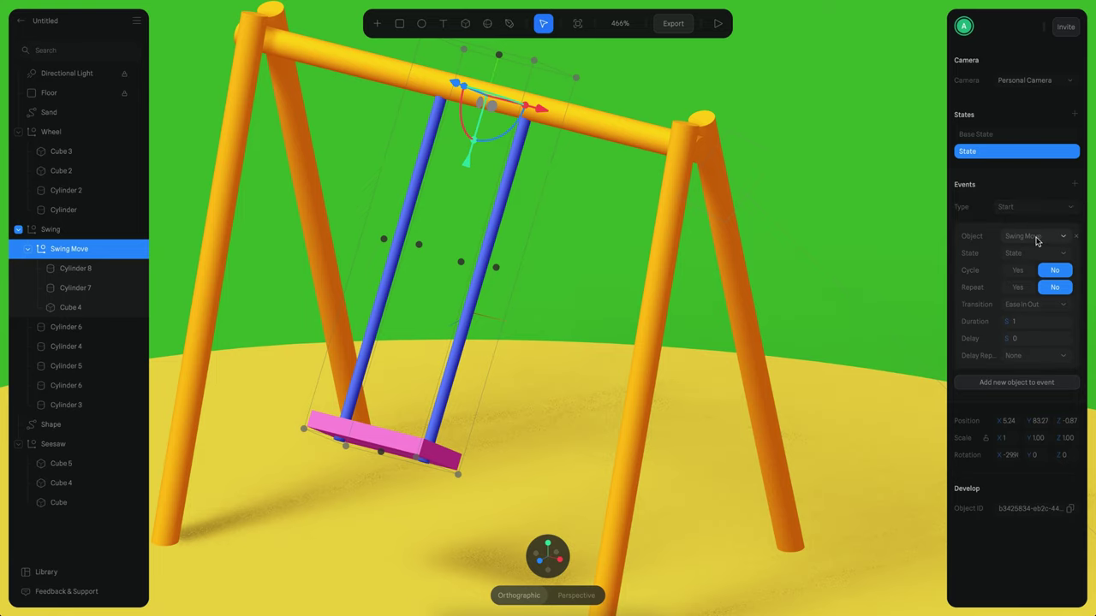
left_click(1029, 310)
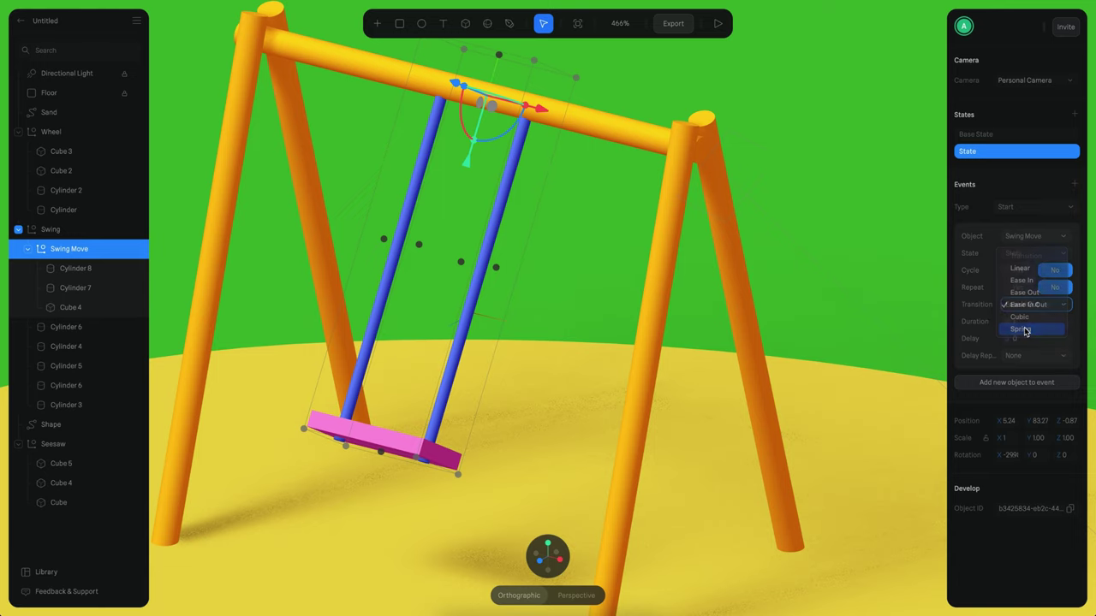
left_click(1030, 326)
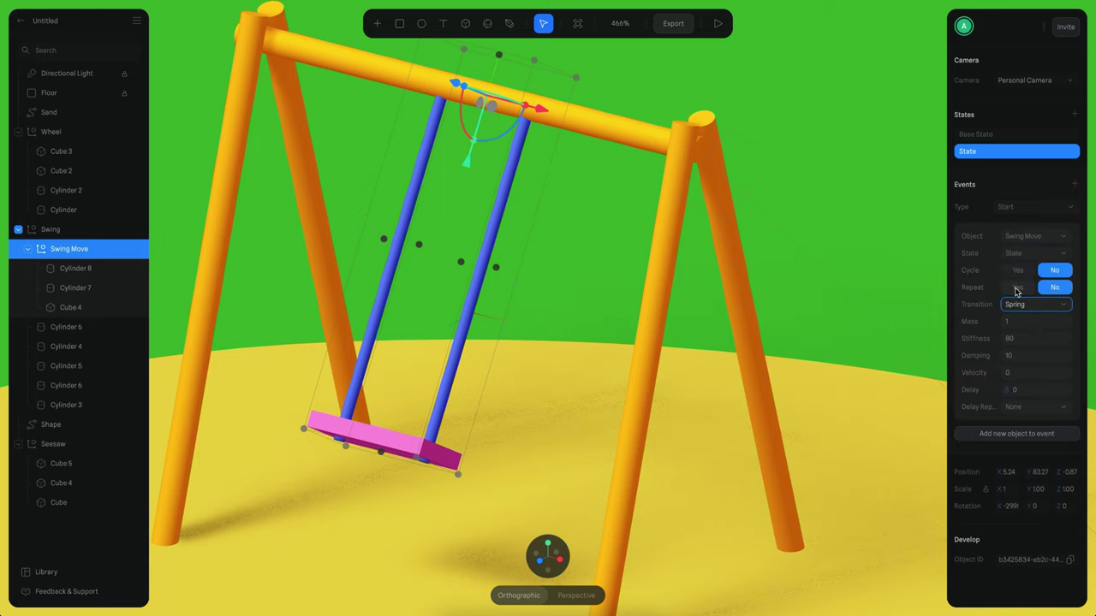
left_click(1017, 289)
Preview the whole playground to check the swing's Spring motion.
scroll(758, 290, "down", 5)
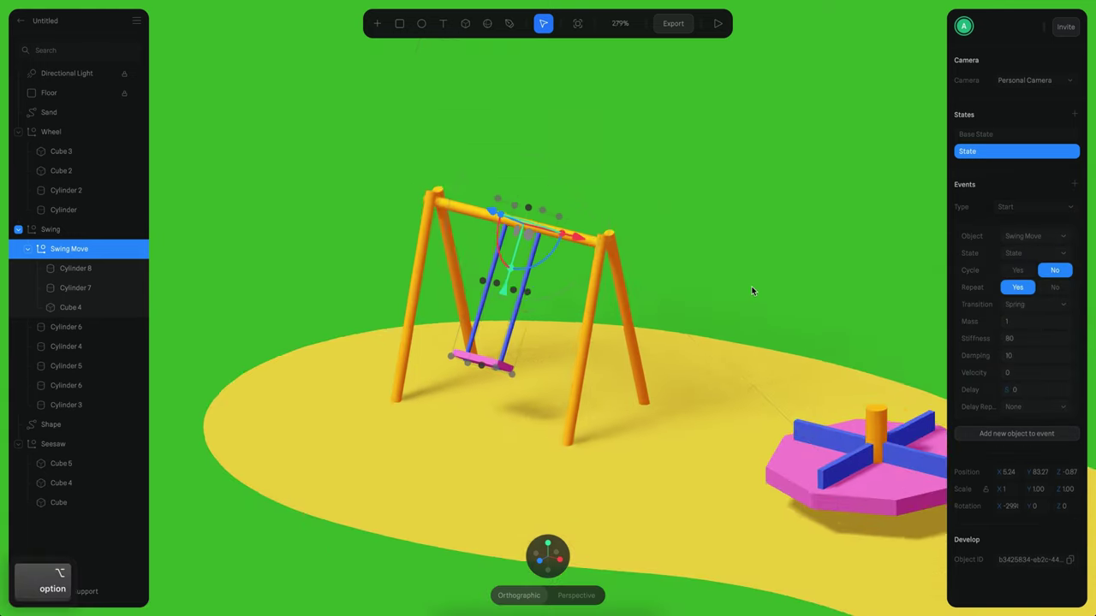
left_click(742, 251)
right_click_drag(742, 252, 565, 161, "alt")
scroll(599, 178, "down", 5)
right_click_drag(643, 199, 558, 156, "alt")
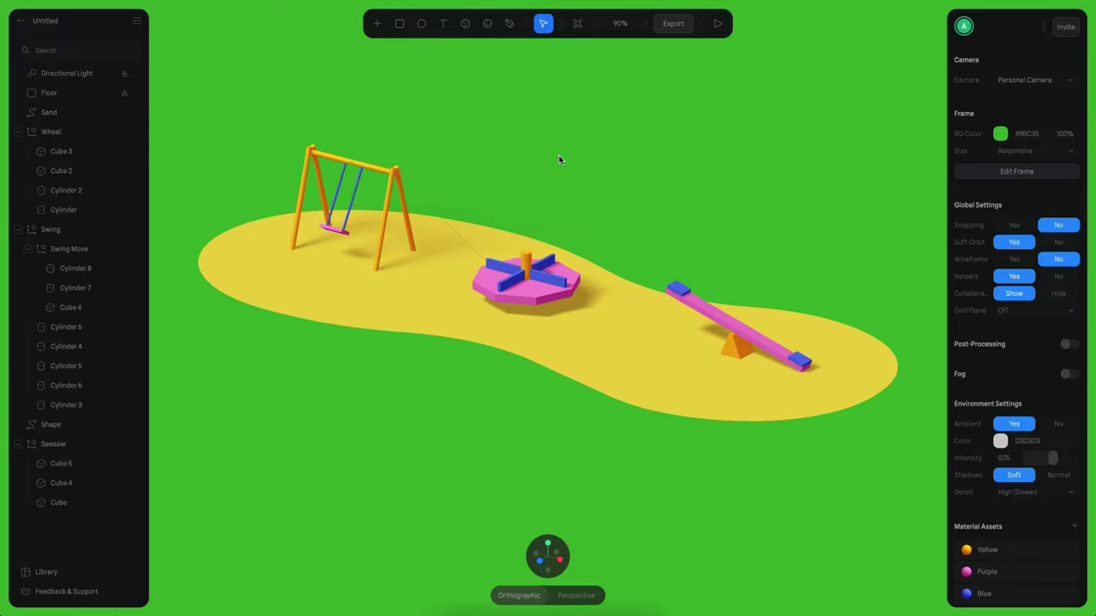
scroll(560, 157, "up", 2)
scroll(571, 162, "down", 1)
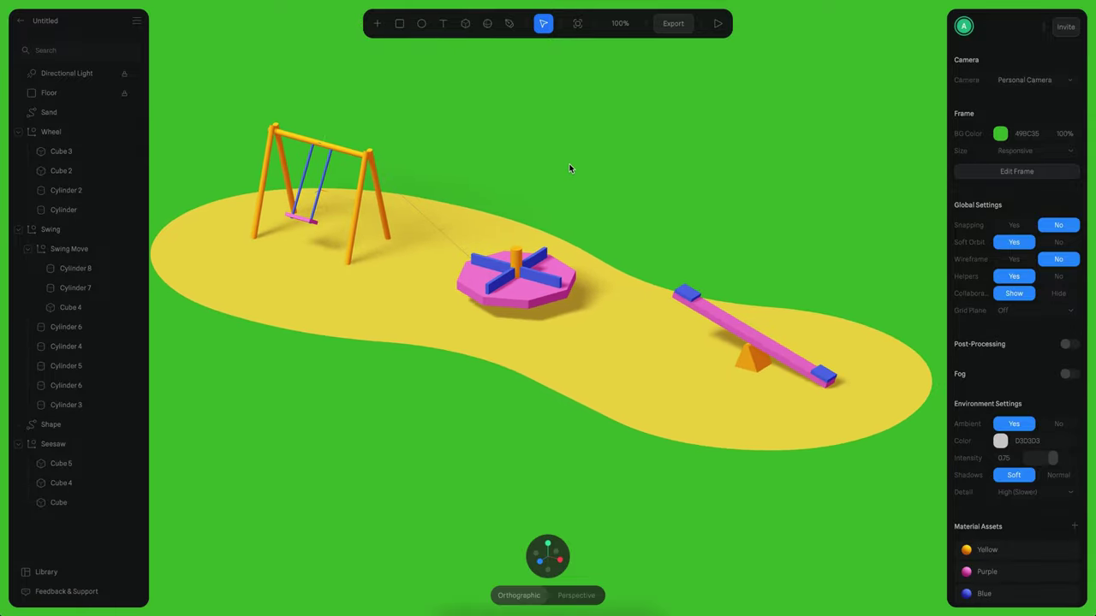
left_click(718, 23)
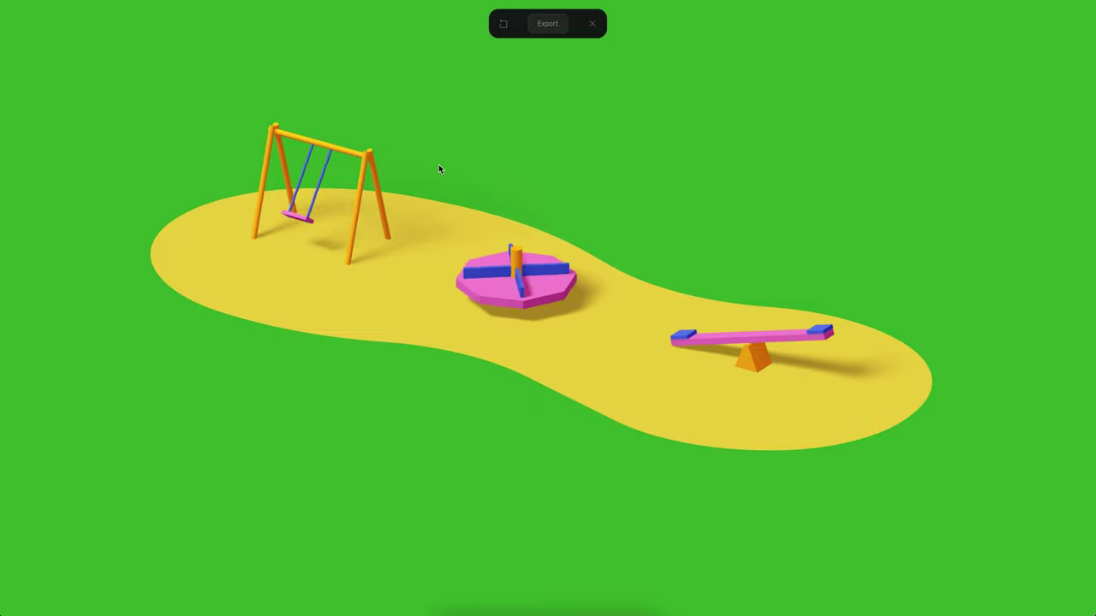
left_click(591, 24)
Enable Cycle on the Swing Move group's Start event and set its transition to Ease In Out.
key("alt")
scroll(428, 143, "up", 10)
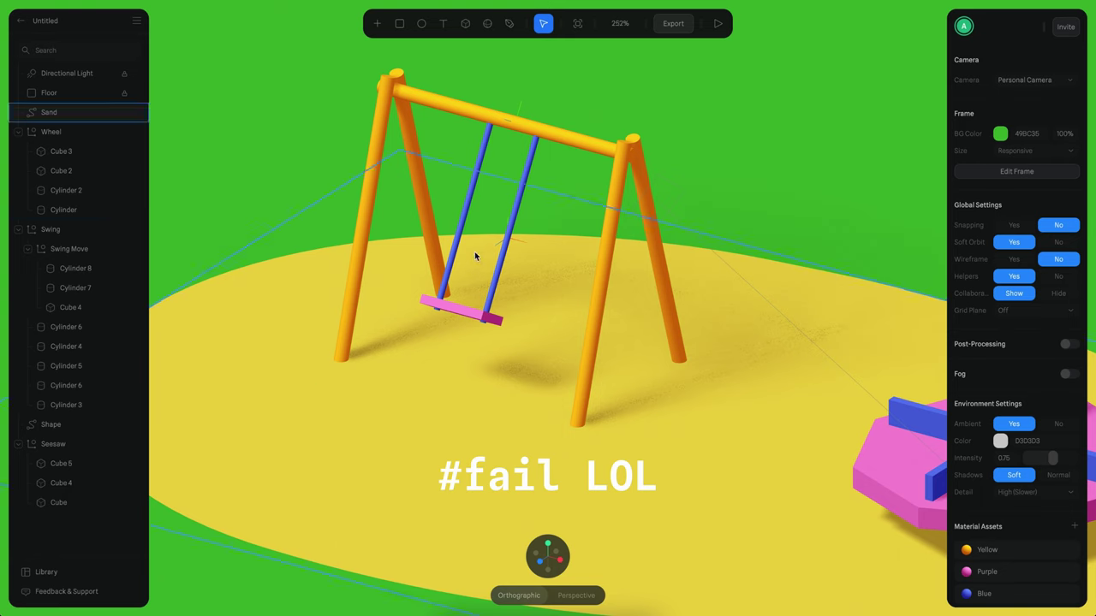
left_click(521, 184)
left_click(524, 184)
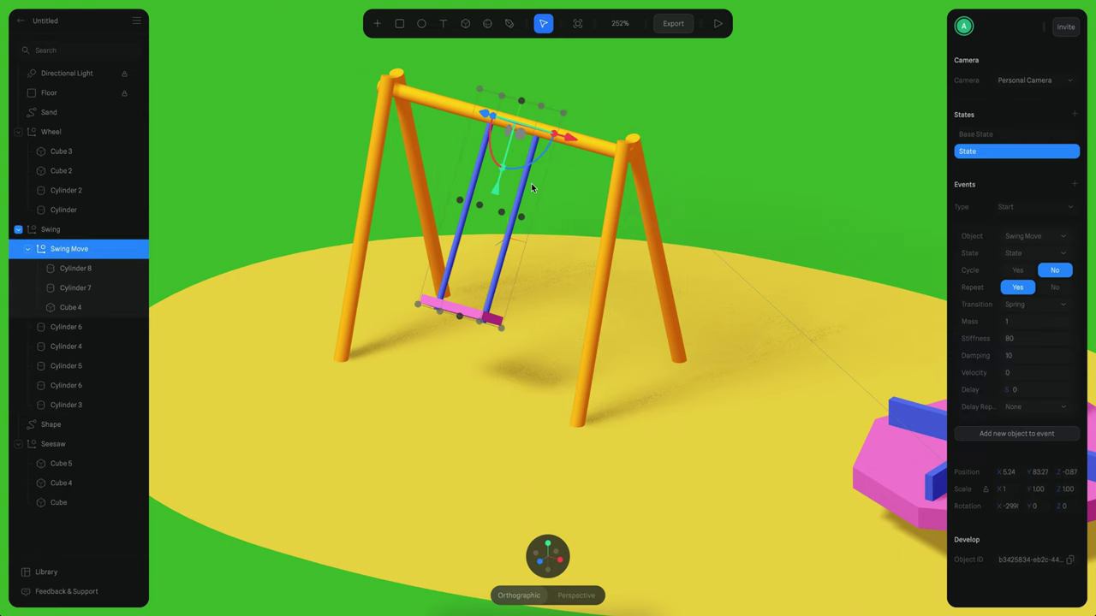
scroll(505, 179, "up", 3, "alt")
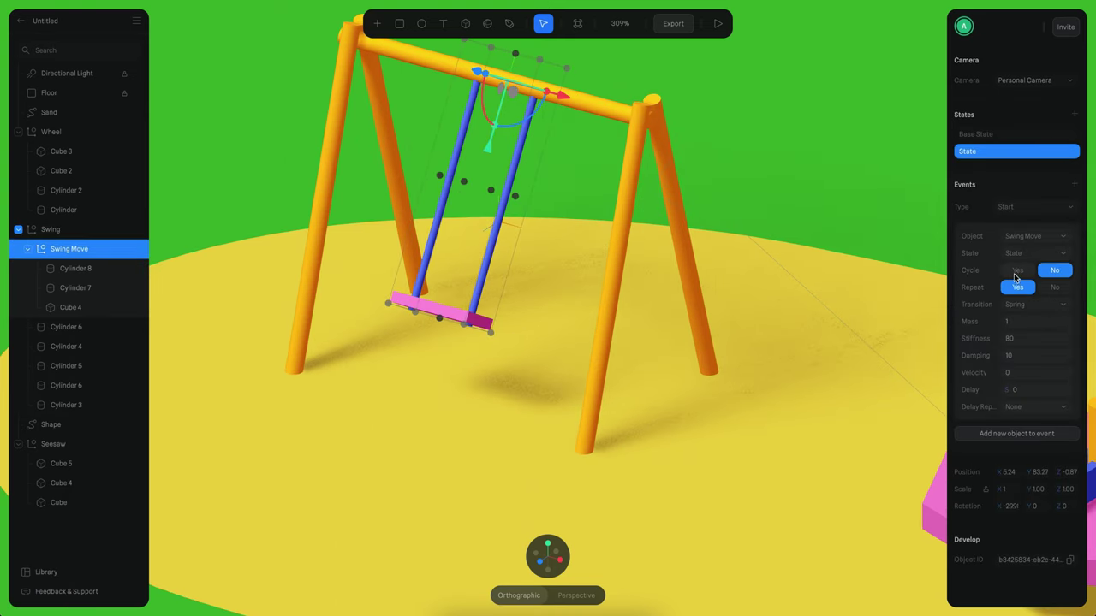
left_click(1018, 270)
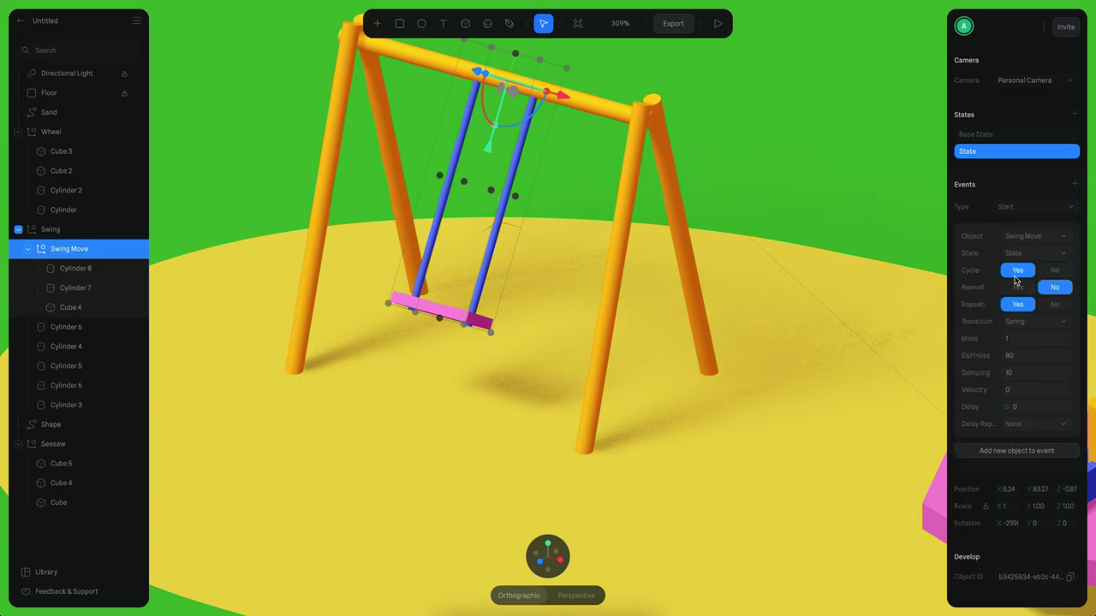
left_click(1038, 324)
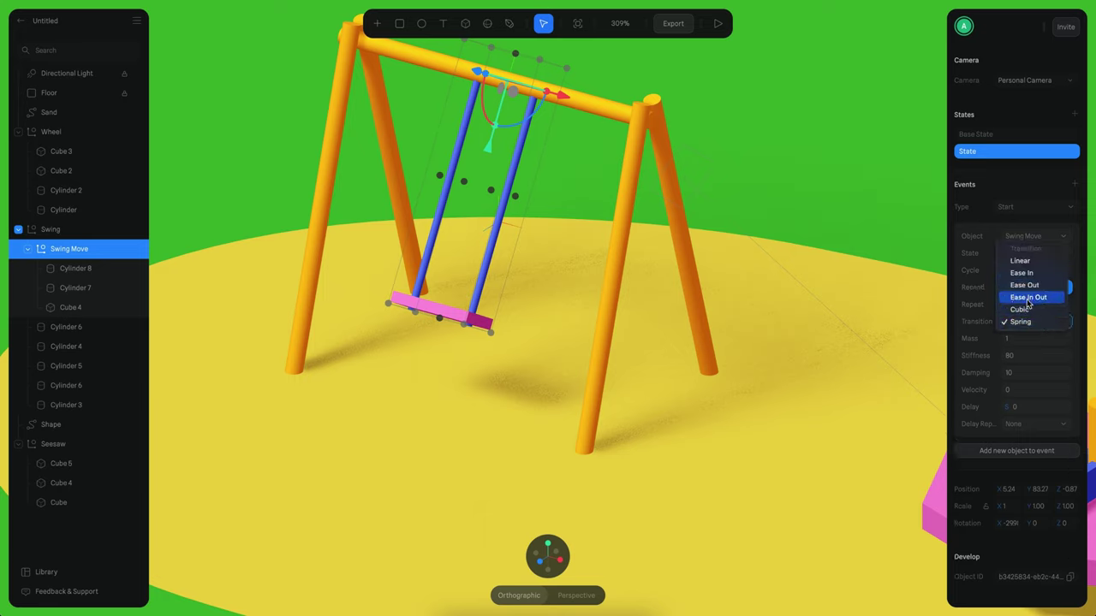
left_click(1028, 301)
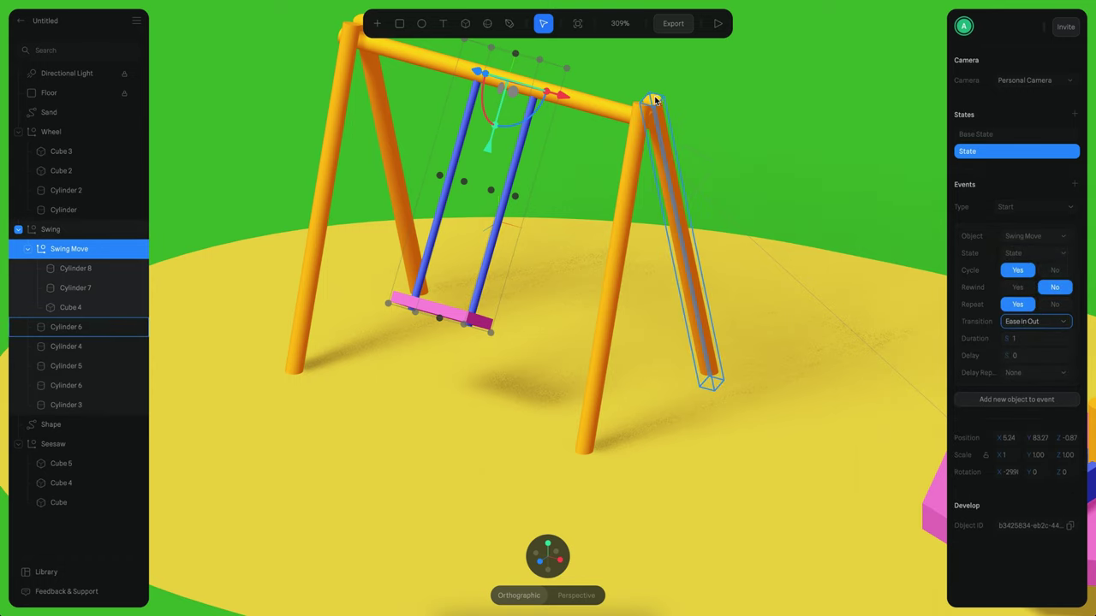
Preview the playground to check the swing's back-and-forth cycle.
left_click(697, 97)
scroll(699, 114, "down", 5)
scroll(685, 120, "up", 2)
scroll(643, 121, "up", 2)
middle_click_drag(643, 121, 559, 95)
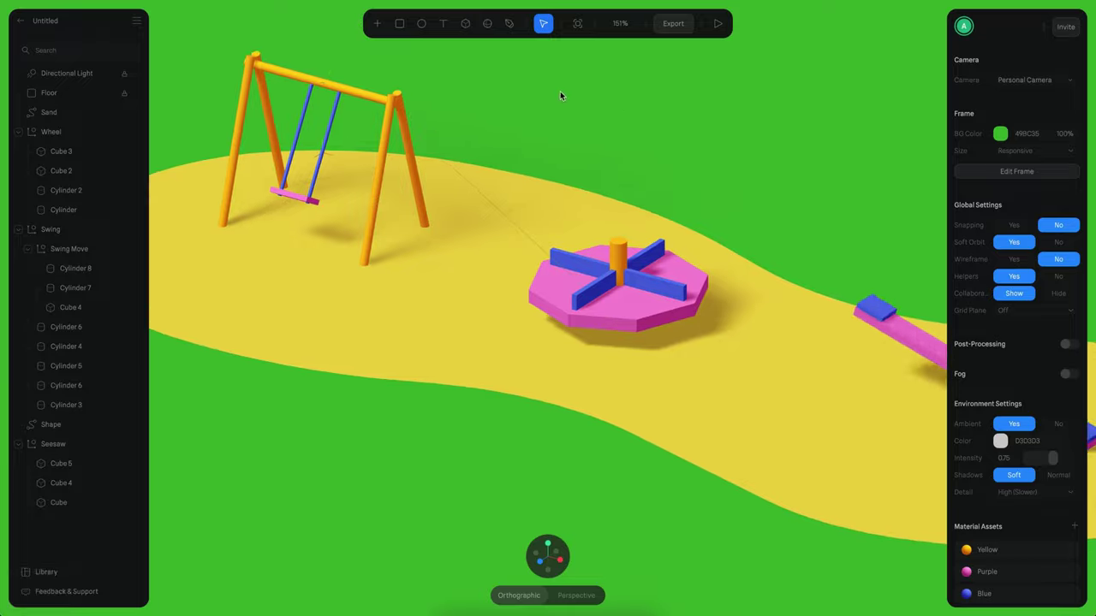
scroll(560, 94, "down", 3)
left_click(718, 24)
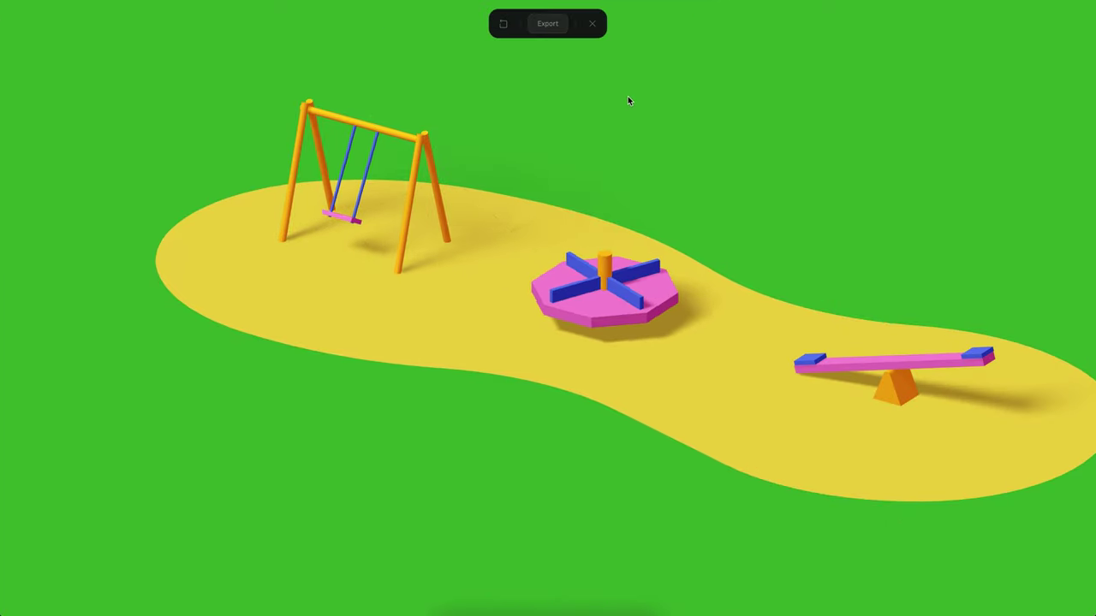
scroll(629, 109, "down", 3, "alt")
middle_click_drag(678, 170, 589, 124, "alt")
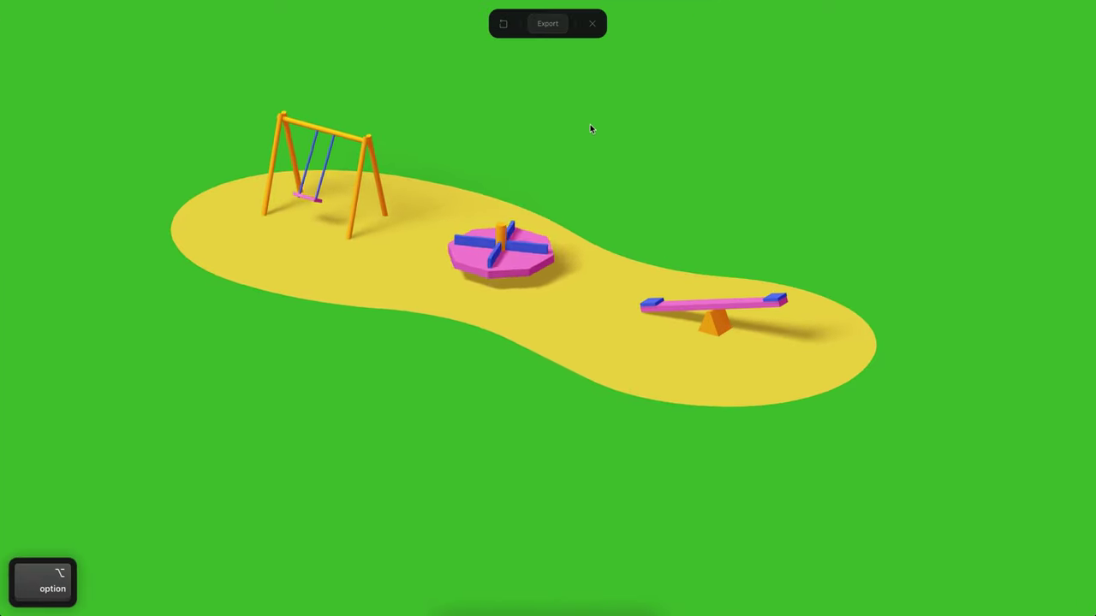
left_click_drag(590, 124, 643, 151, "alt")
left_click(592, 24)
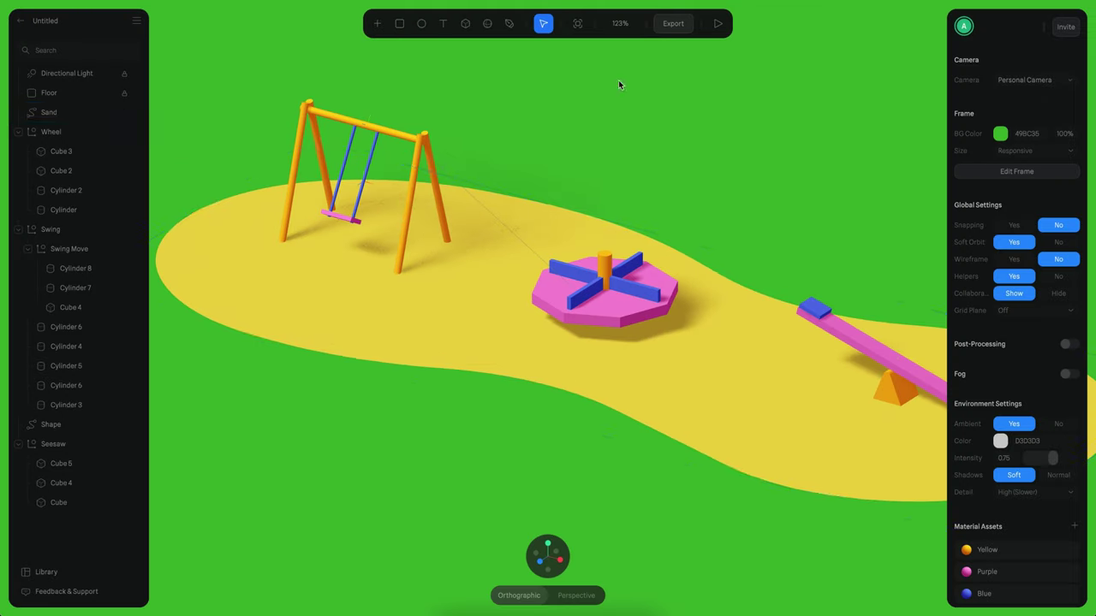
Change the Seesaw group's Mouse hover event to Start and set its duration to 1 s.
left_click(833, 327)
scroll(864, 233, "right", 5)
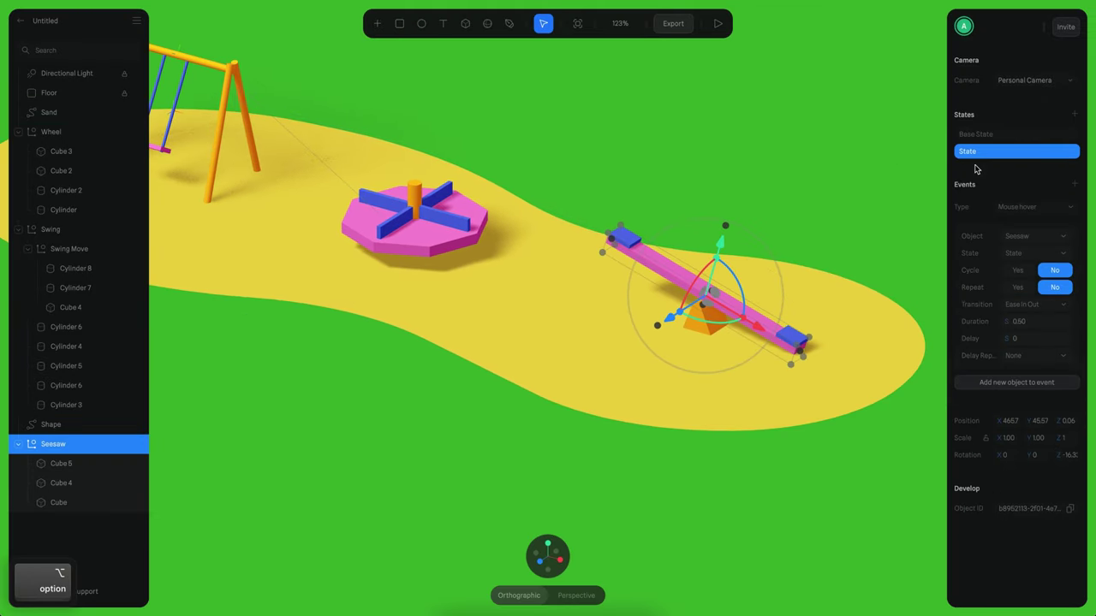
left_click(1027, 209)
left_click(1032, 255)
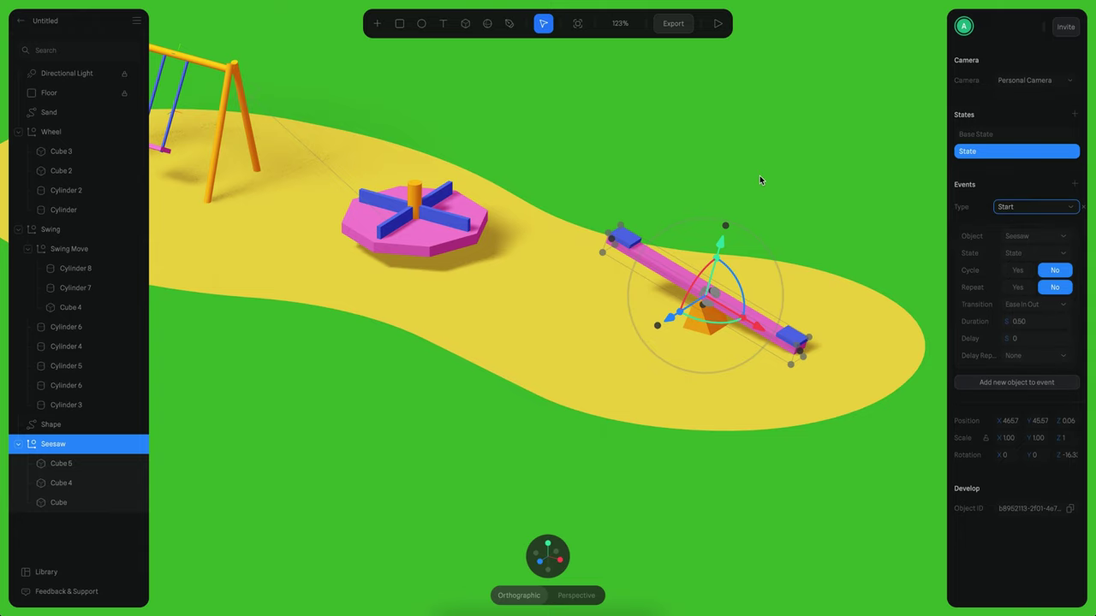
type("1")
key("Return")
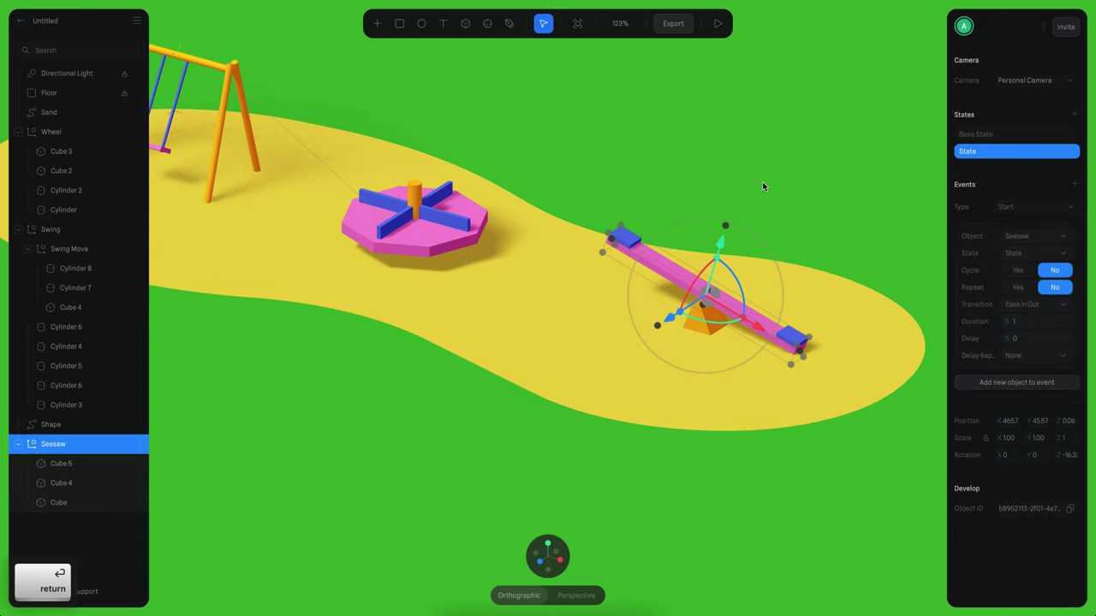
Preview the playground with the seesaw animated from the start.
left_click(760, 179)
scroll(741, 183, "down", 5, "alt")
left_click(718, 23)
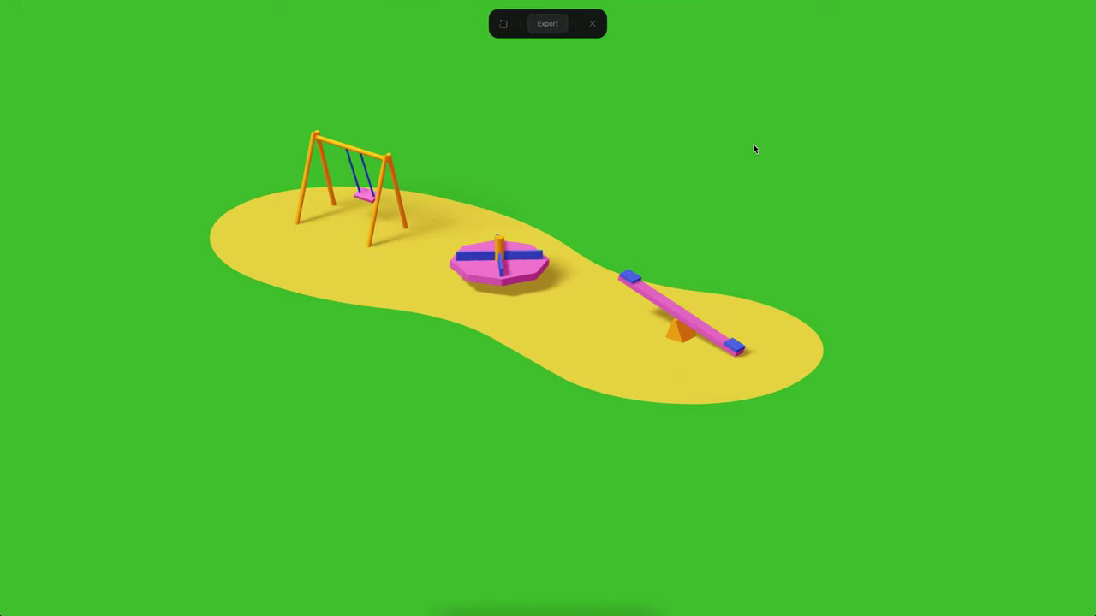
left_click(592, 23)
Enable Repeat and Cycle on the Seesaw group's Start event.
left_click(653, 292)
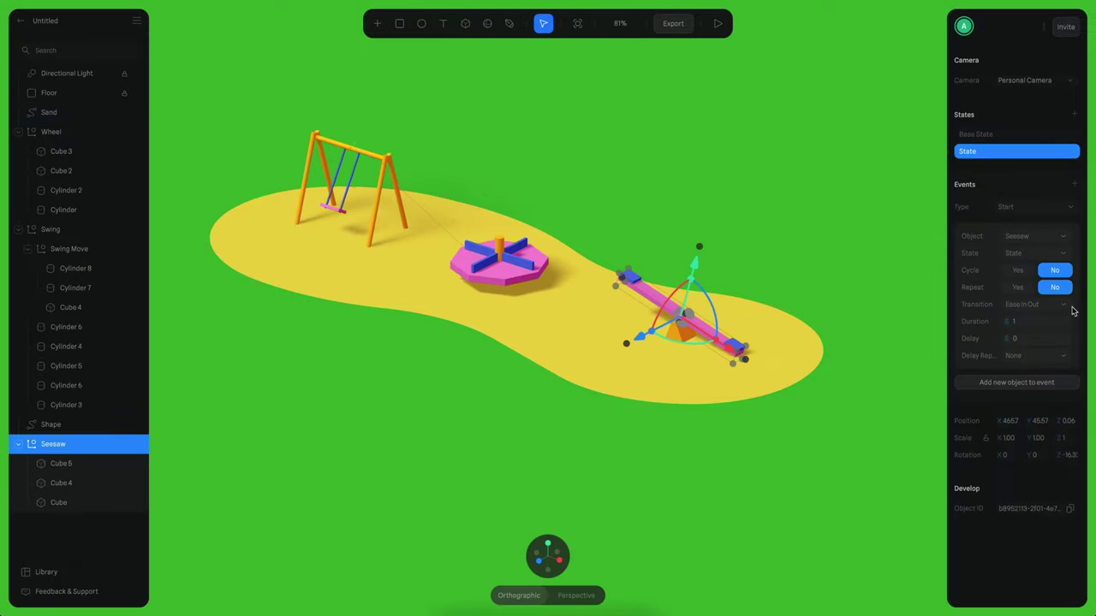
left_click(1017, 288)
left_click(1018, 271)
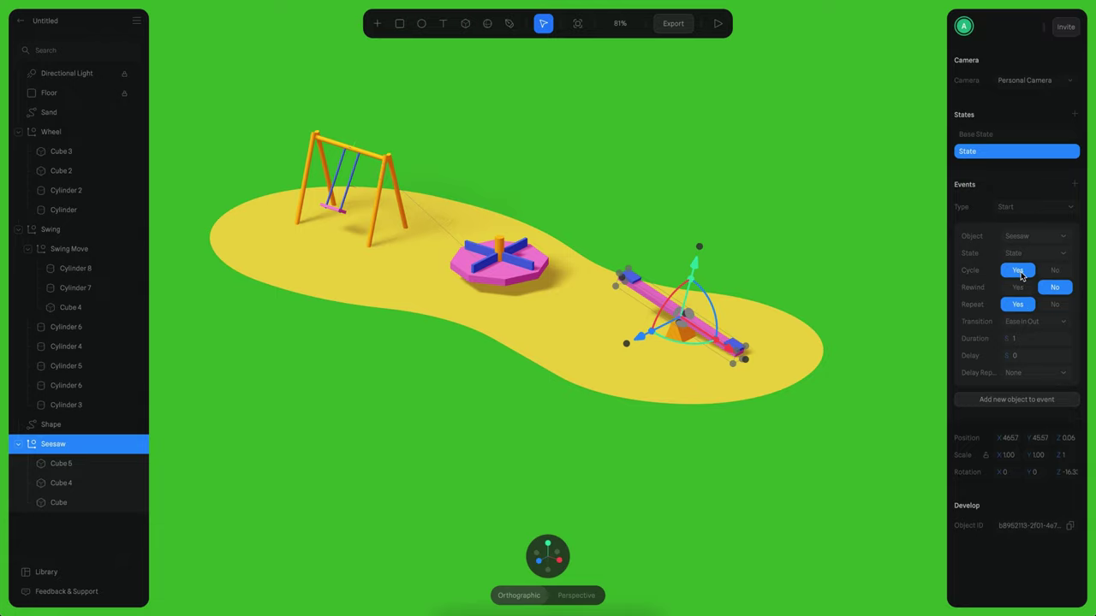
Preview the playground with the swing, wheel and seesaw moving together, viewed from a slightly changed angle.
left_click(718, 25)
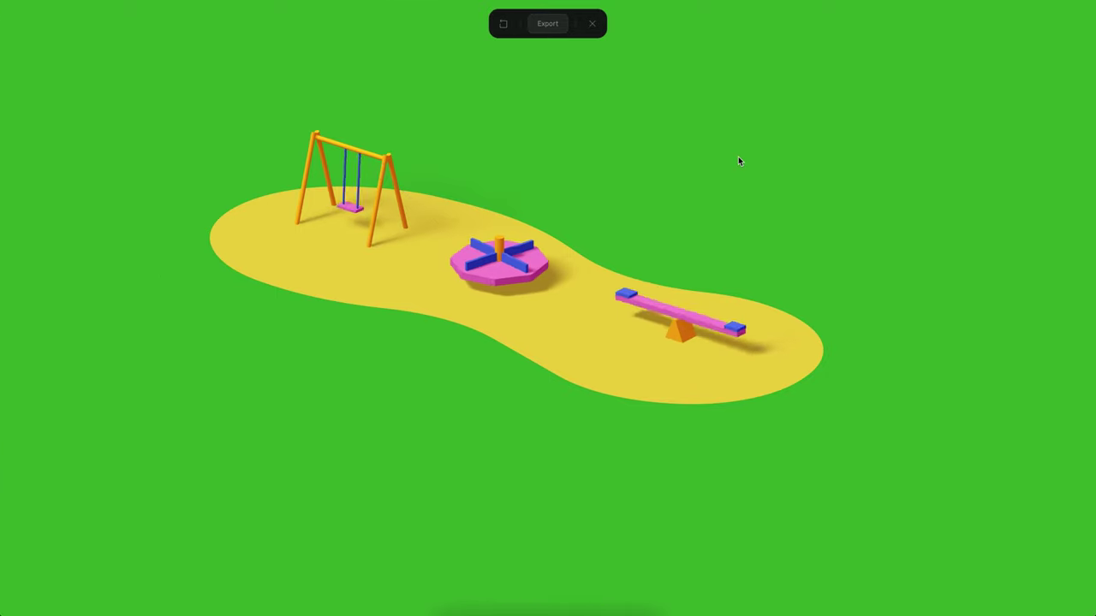
left_click_drag(674, 161, 660, 217, "alt")
scroll(660, 217, "up", 3)
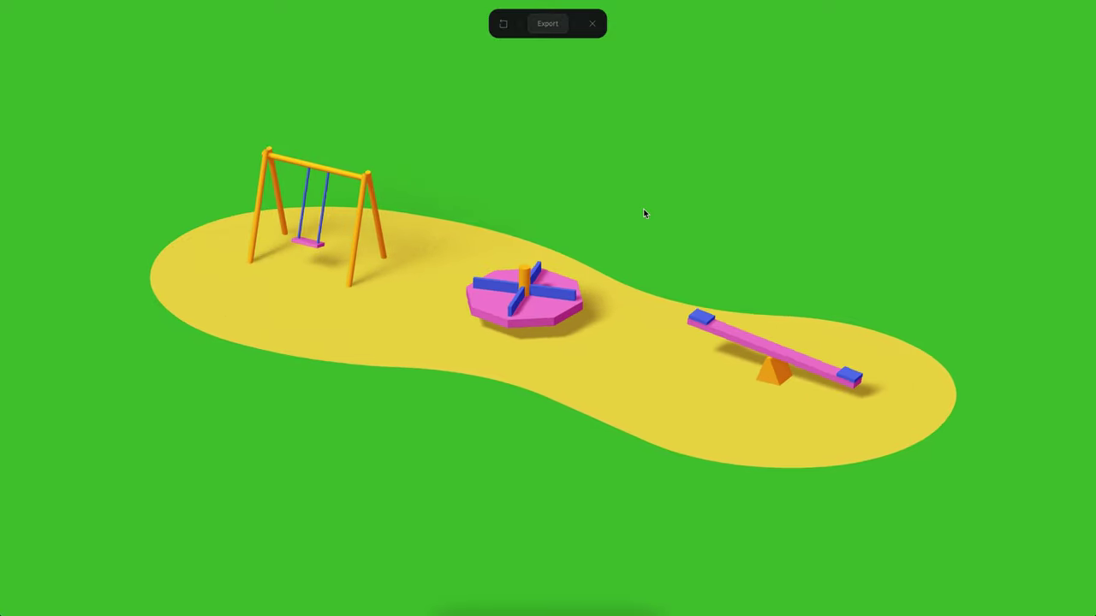